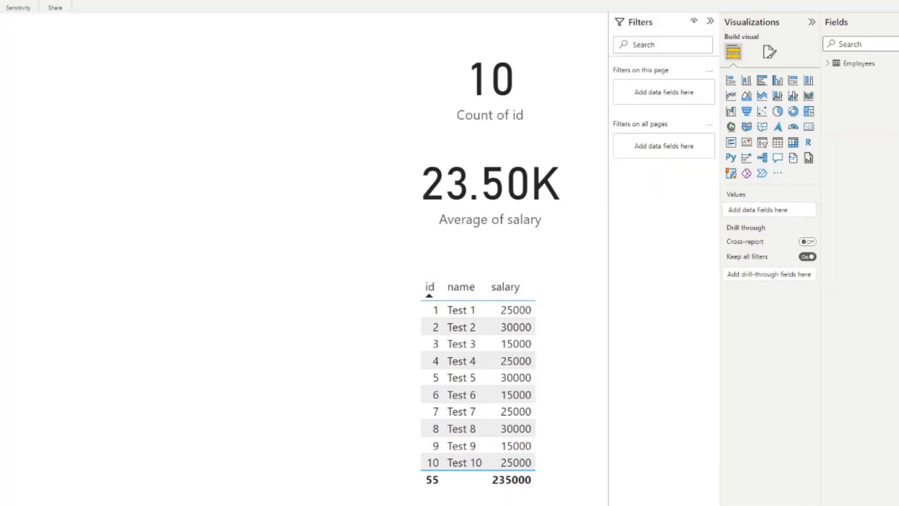
Expand the Employees table's fields and review the data source settings to see which source the report uses.
click(828, 63)
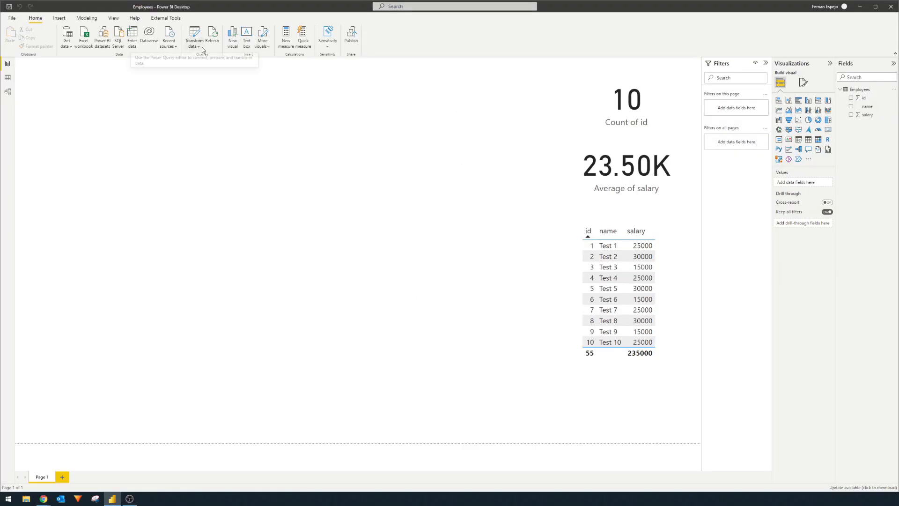
click(198, 47)
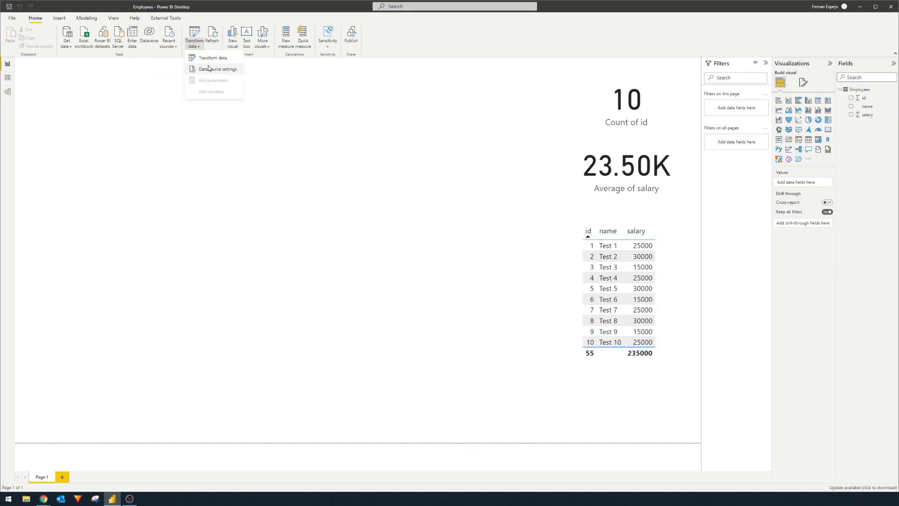
click(210, 69)
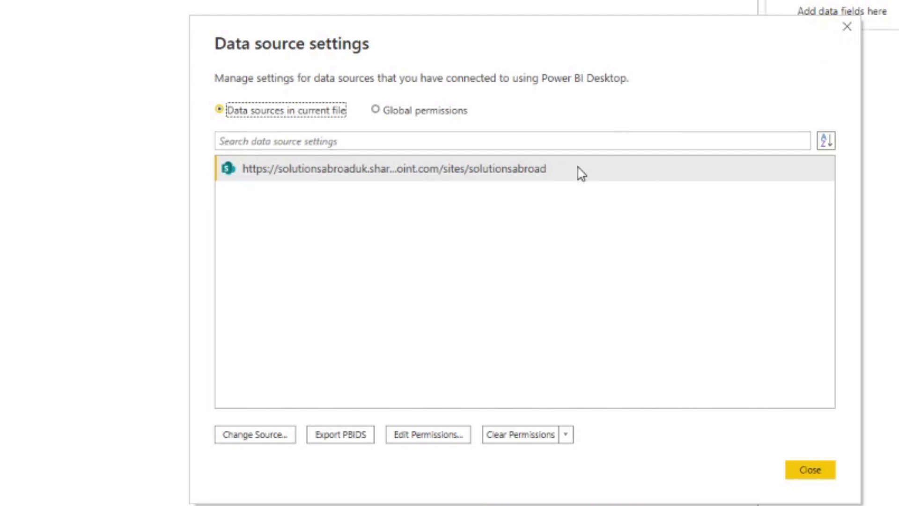
click(847, 26)
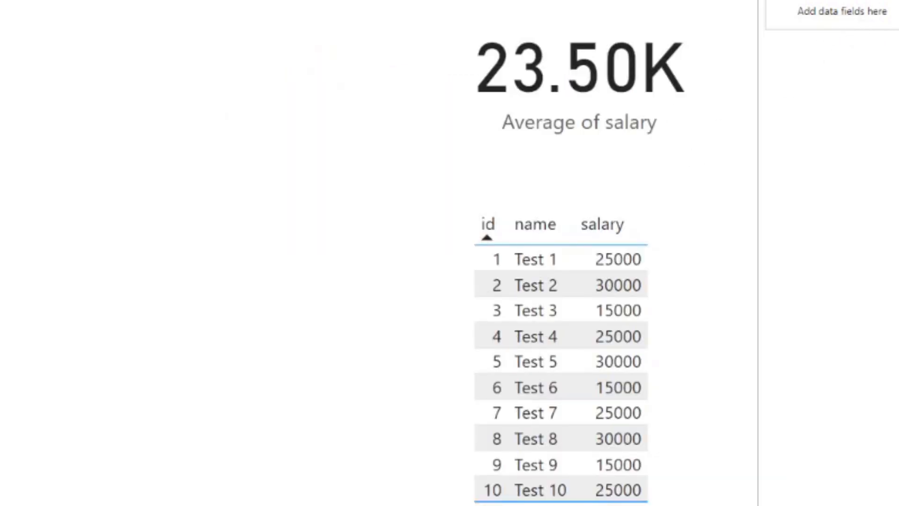
Switch to the SharePoint document library in the browser and open Employees.csv from the 1. DEV folder.
click(80, 480)
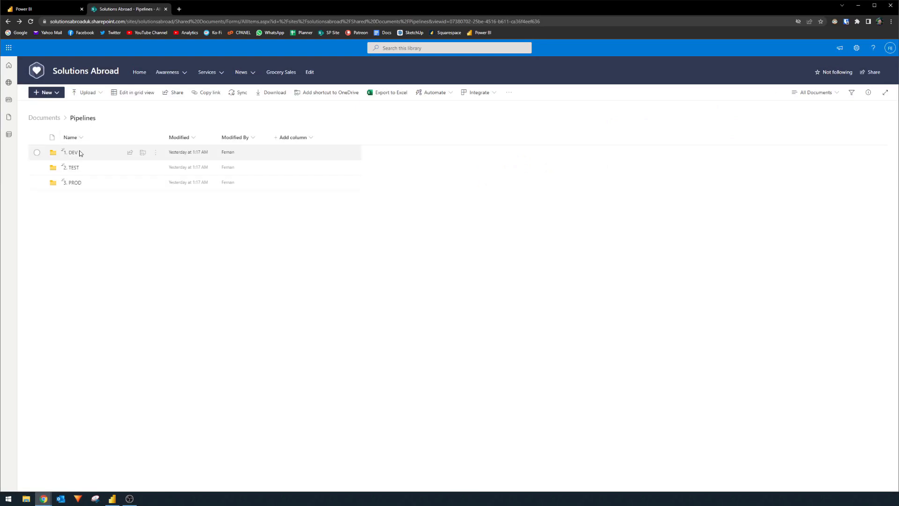
click(75, 153)
mouse_move(85, 156)
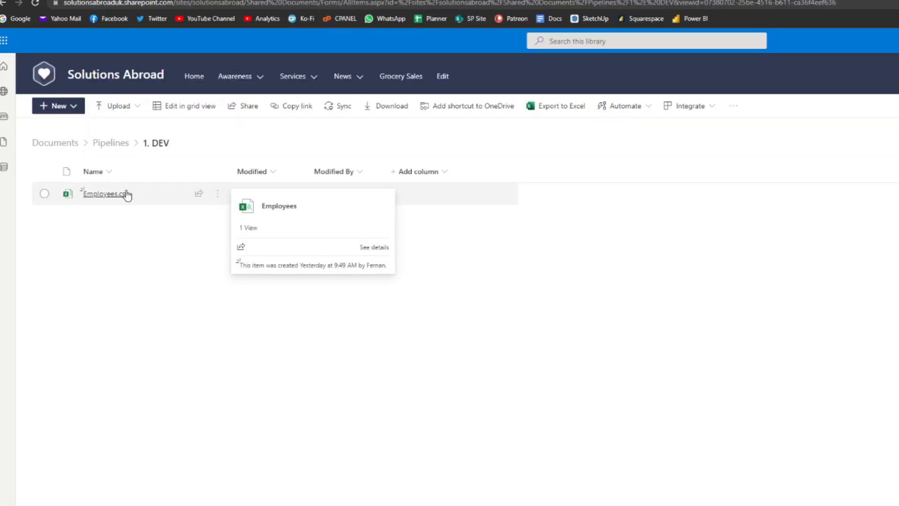
click(125, 193)
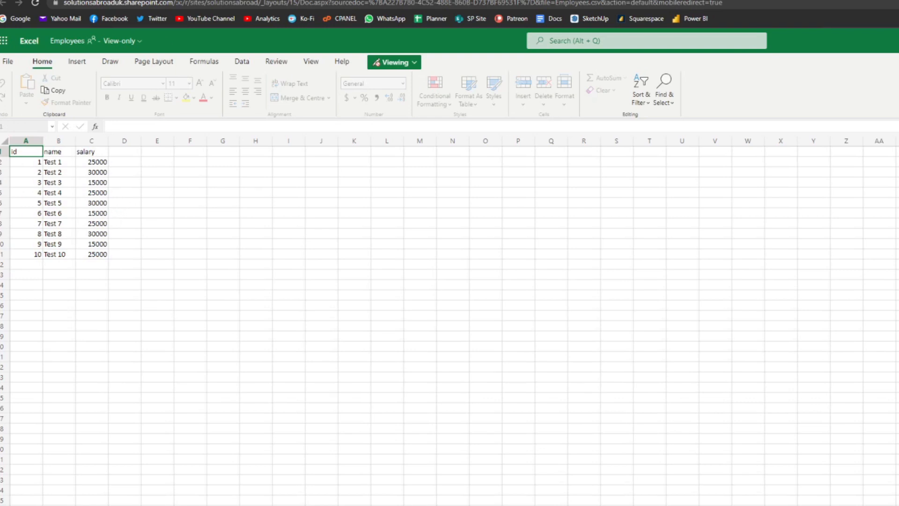
Return to the Pipelines folder, open Employees.csv from the 3. PROD folder and look through its rows.
key(alt+Left)
click(106, 143)
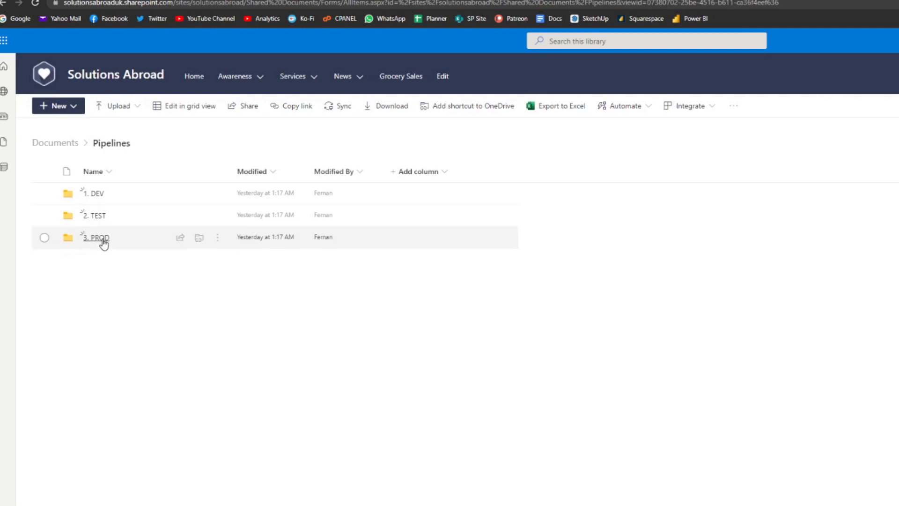
click(100, 237)
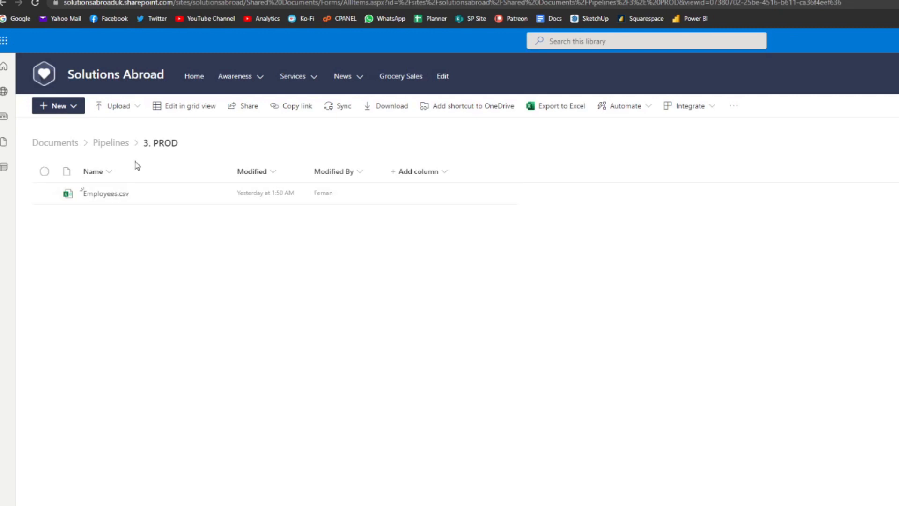
click(110, 195)
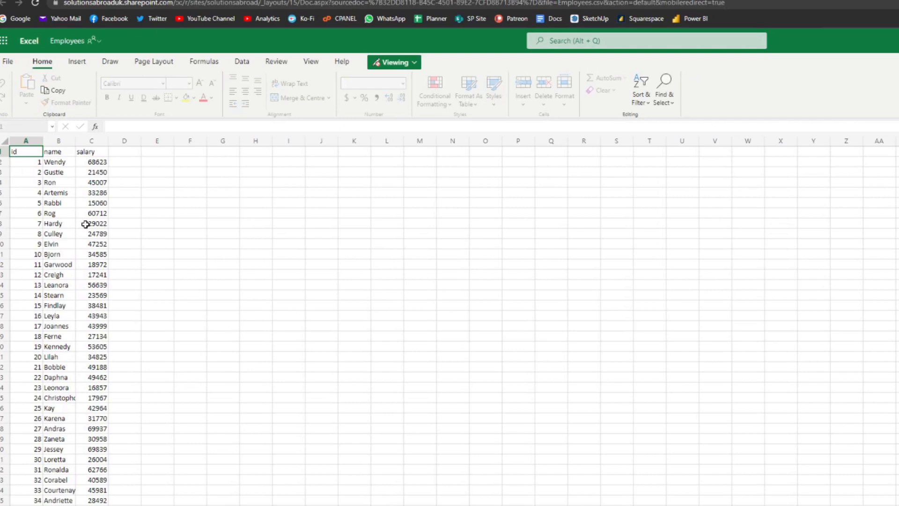
scroll(181, 260, down, 6)
scroll(181, 263, up, 6)
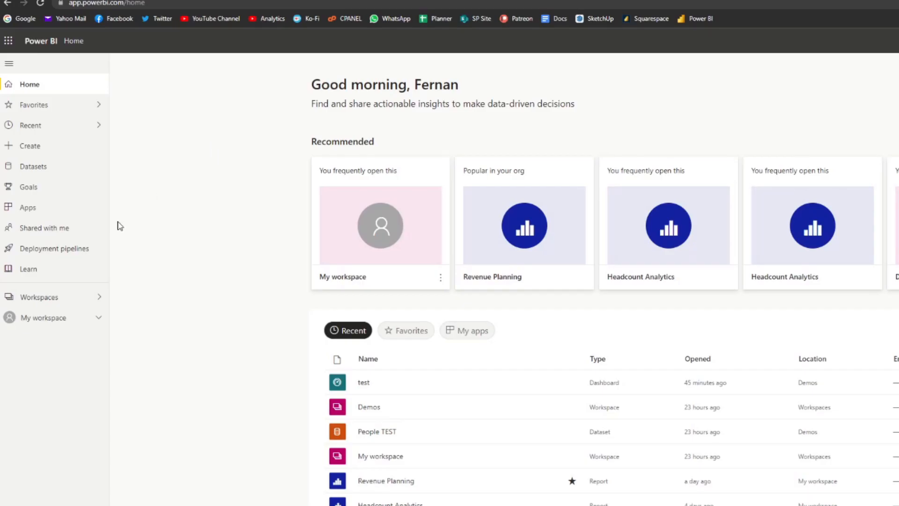
Create a deployment pipeline named Employees in the Power BI service.
click(78, 257)
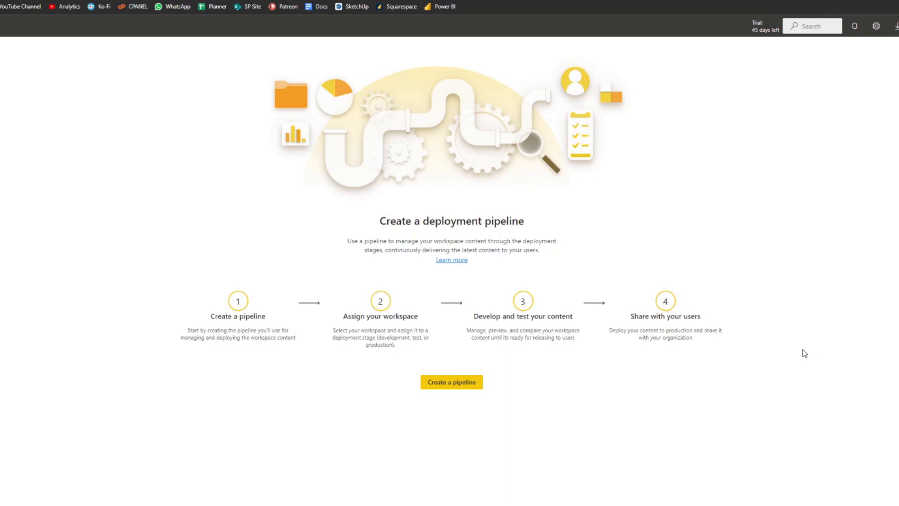
click(461, 383)
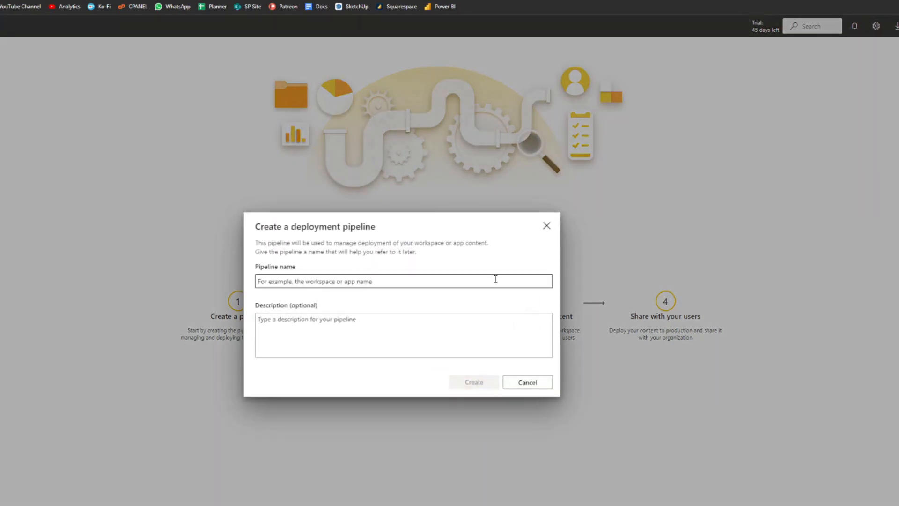
text(Employees)
click(470, 387)
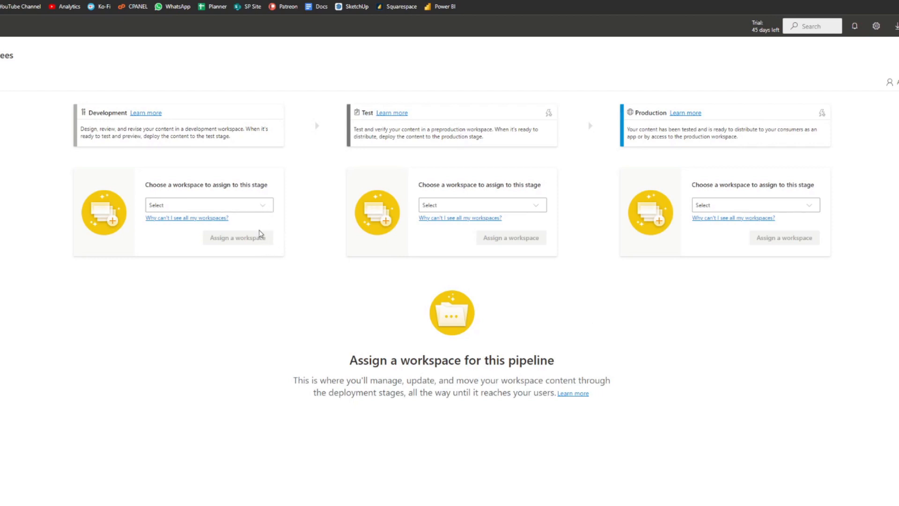
Compare the workspaces offered for the Development stage with the full list of existing workspaces.
click(263, 205)
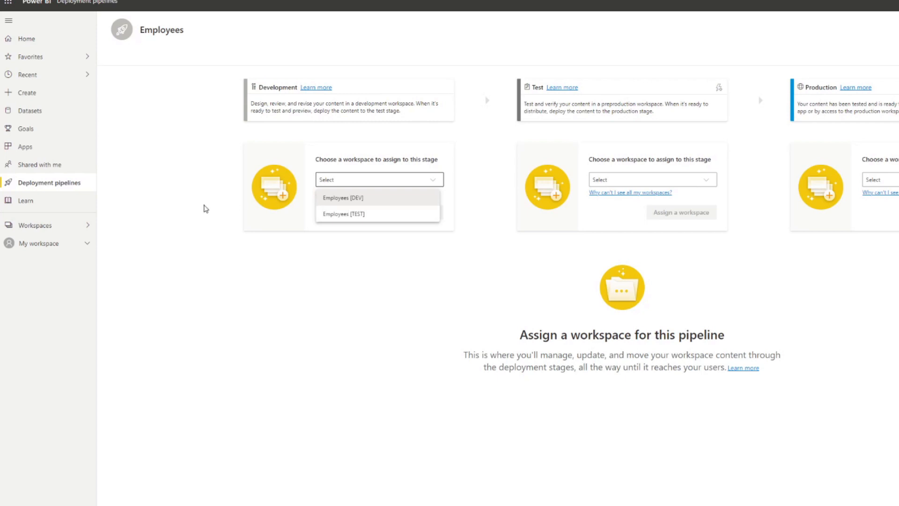
click(69, 229)
click(60, 231)
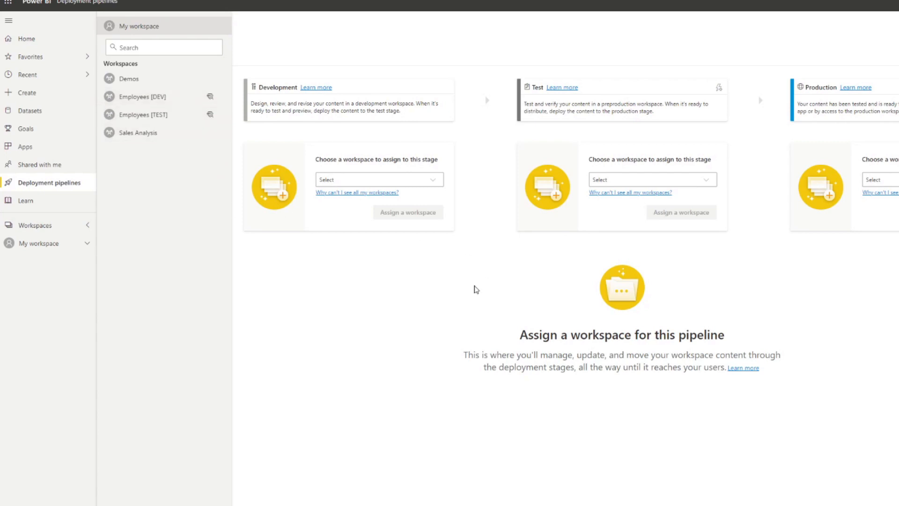
click(468, 268)
Assign the Employees [DEV] workspace to the pipeline's Development stage.
click(224, 205)
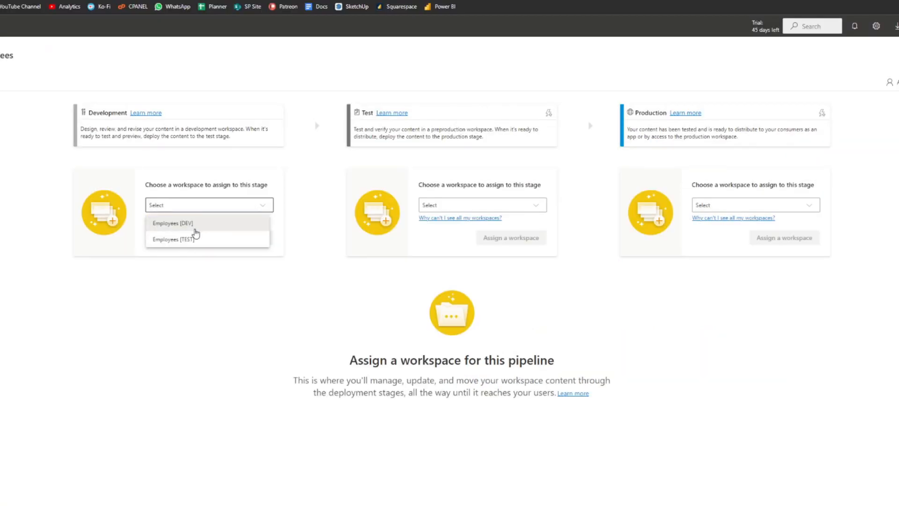
click(200, 225)
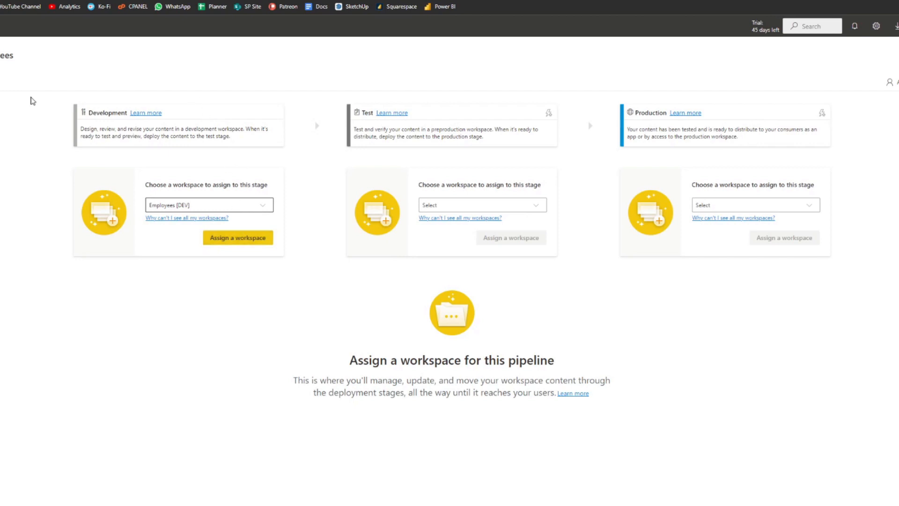
click(241, 239)
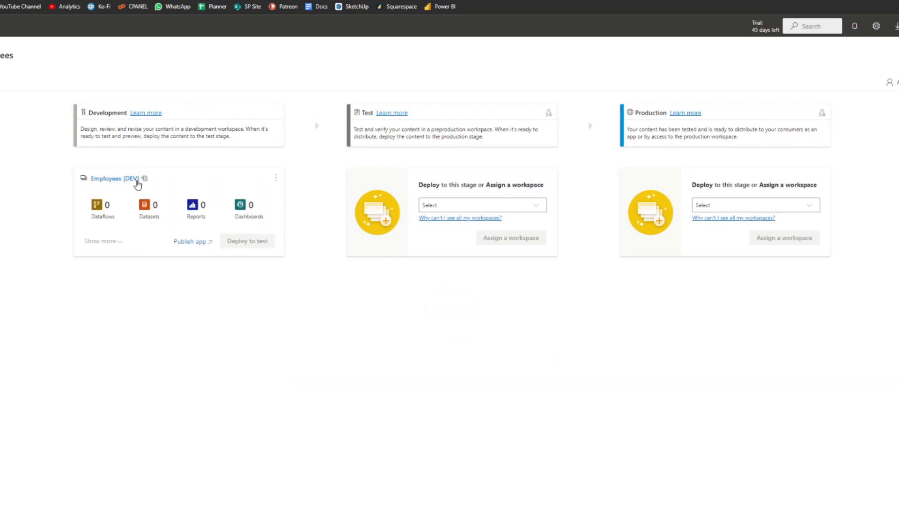
Assign the Employees [TEST] workspace to the pipeline's Test stage.
click(478, 206)
click(451, 223)
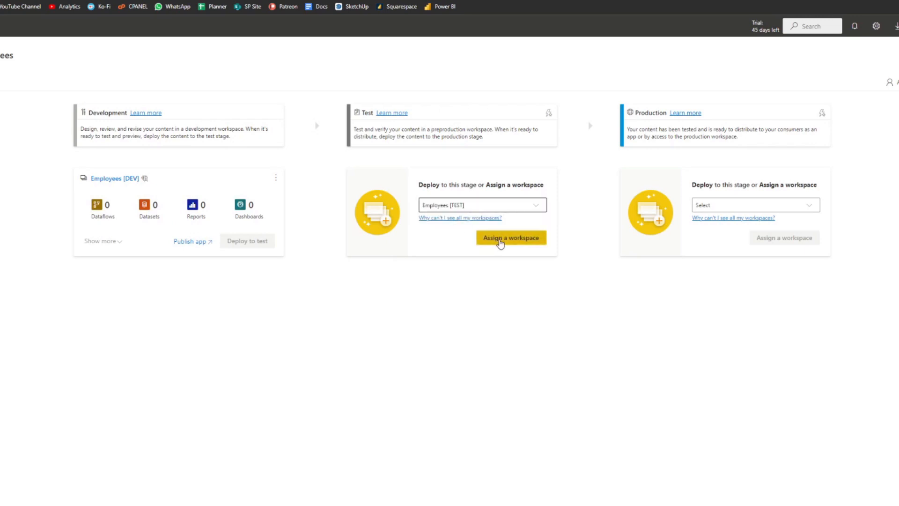
click(498, 240)
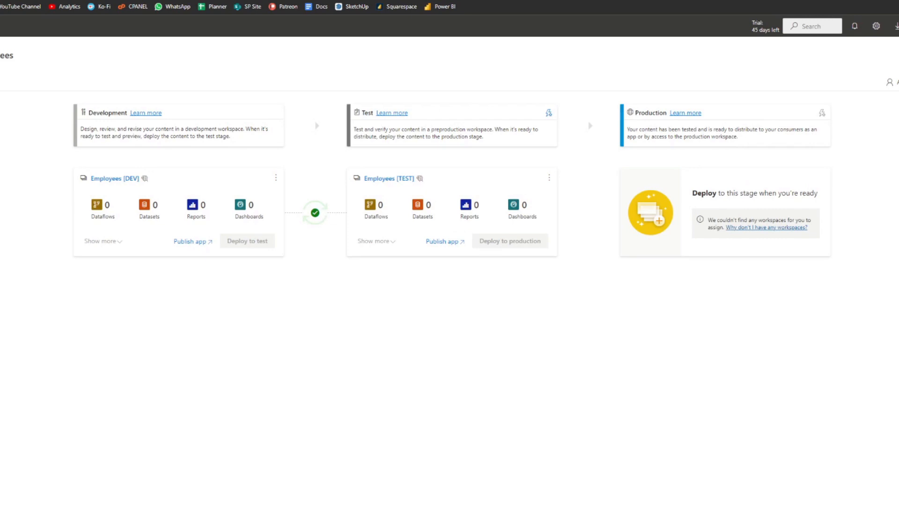
Create a new workspace named Employees with the license mode set to Premium per user.
click(47, 164)
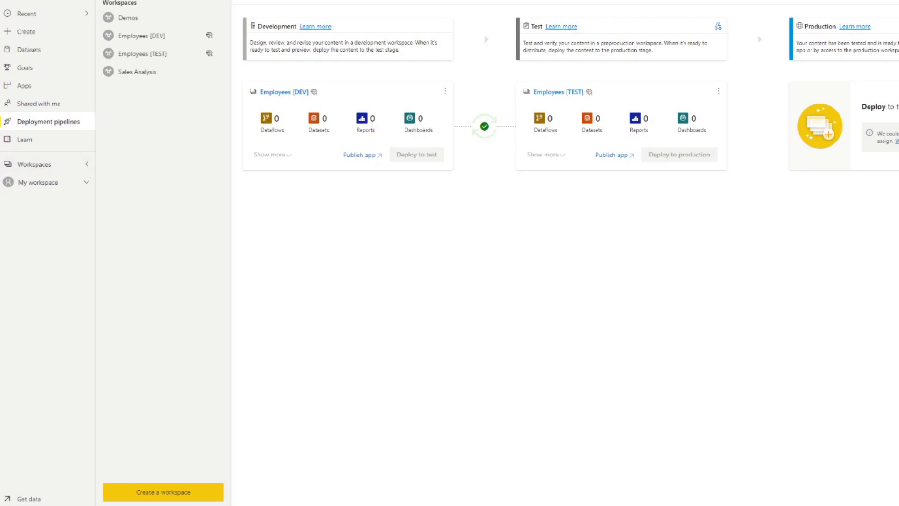
click(195, 496)
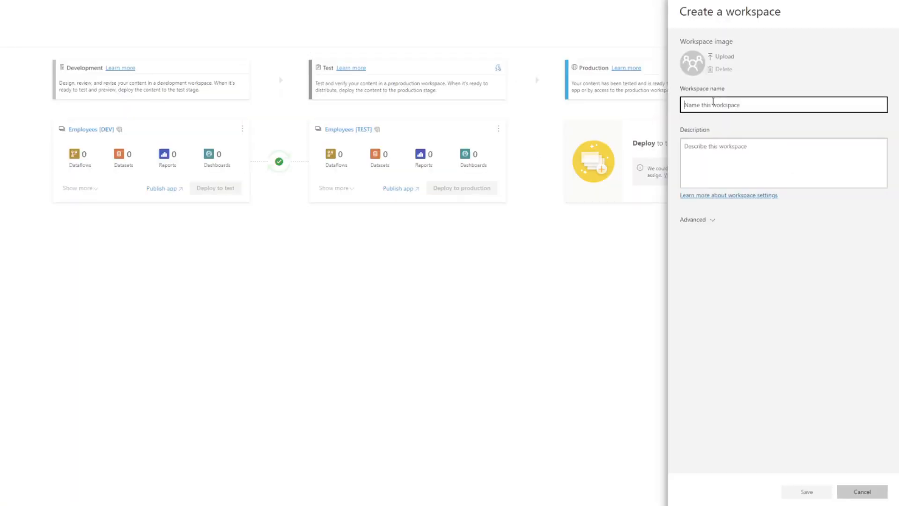
text(Employees)
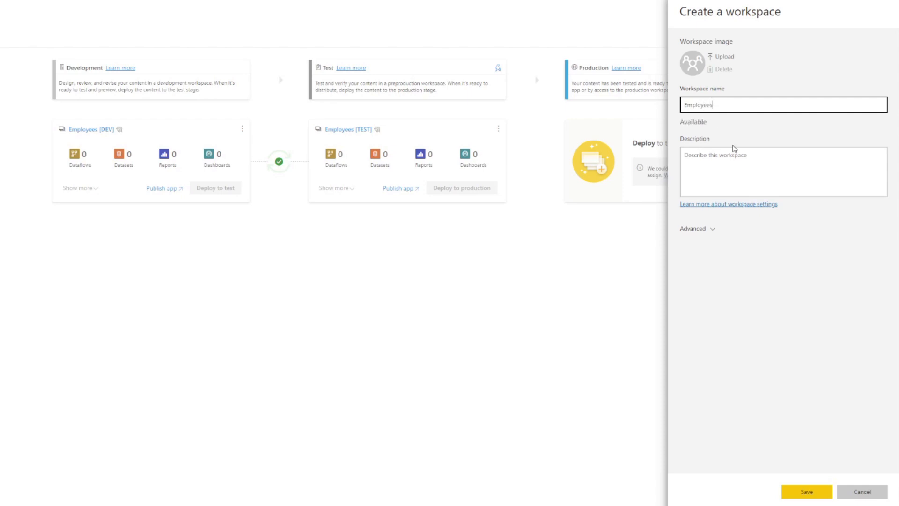
click(713, 230)
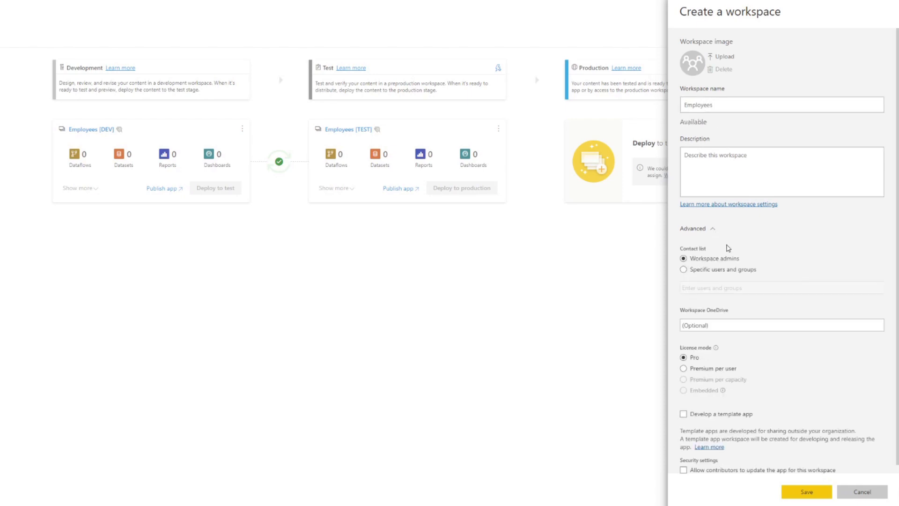
scroll(737, 254, down, 1)
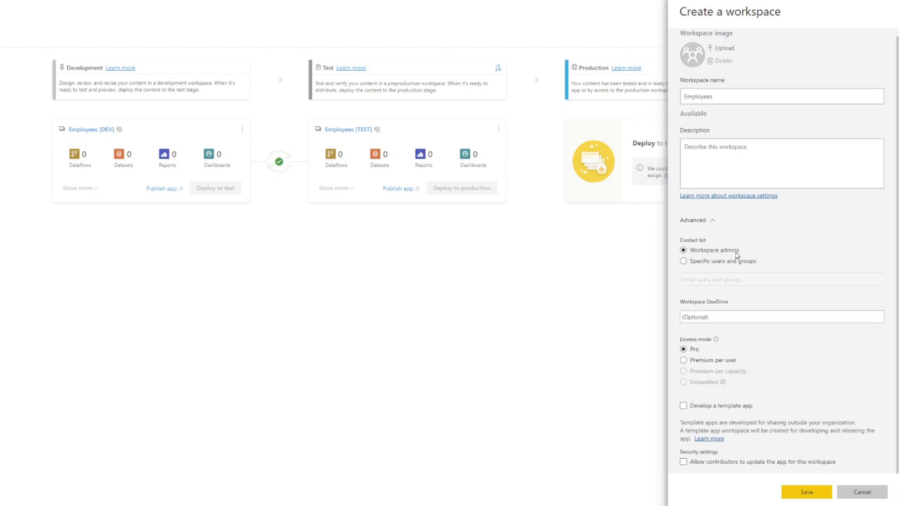
click(706, 360)
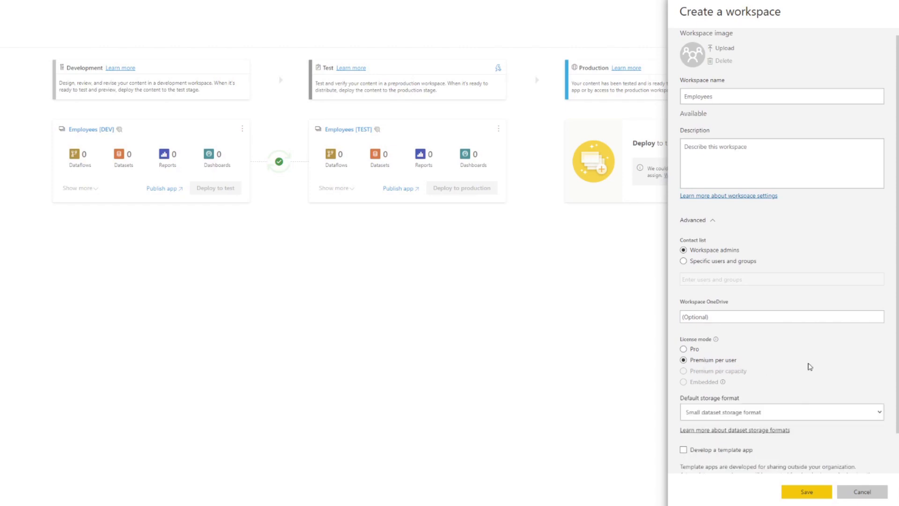
scroll(809, 366, down, 1)
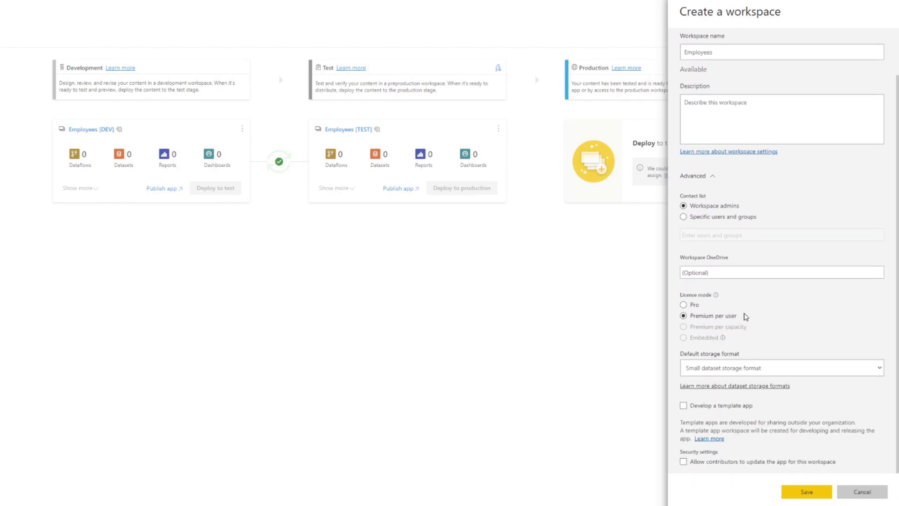
click(745, 373)
click(777, 367)
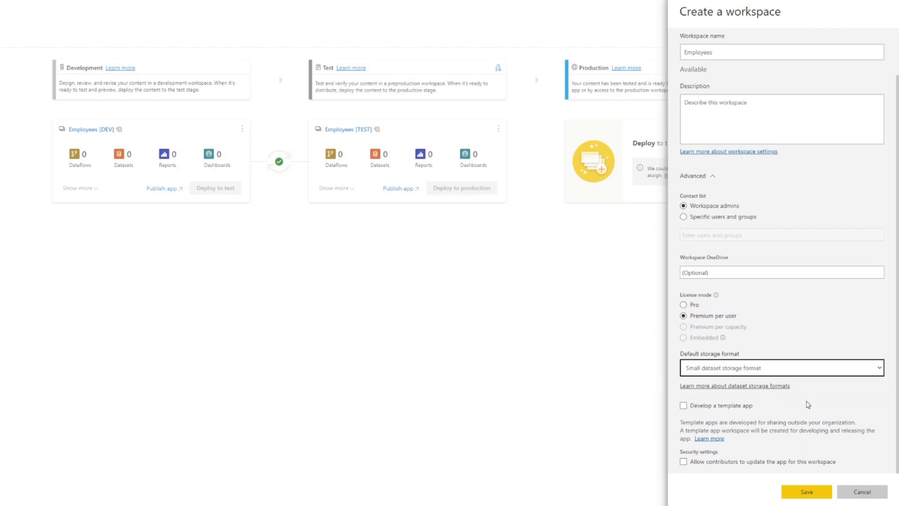
click(806, 491)
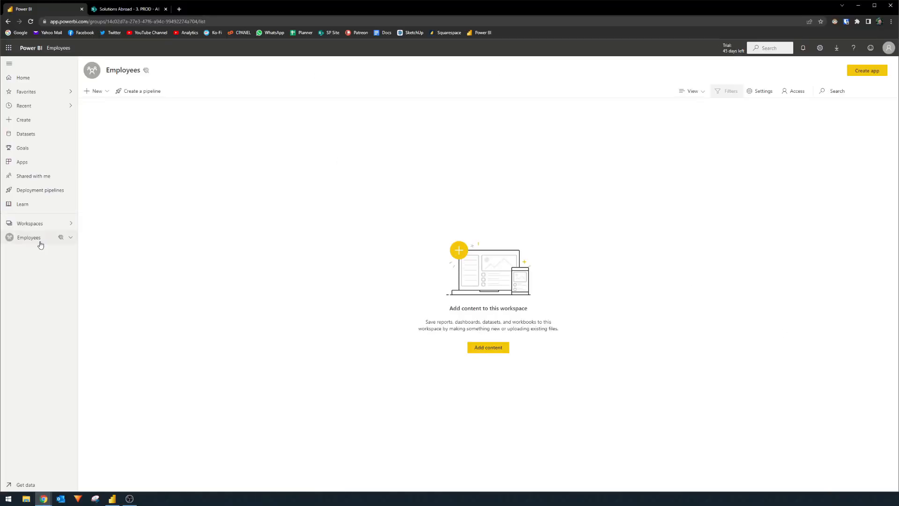
Reopen the Employees deployment pipeline and assign the Employees workspace to its Production stage.
click(38, 223)
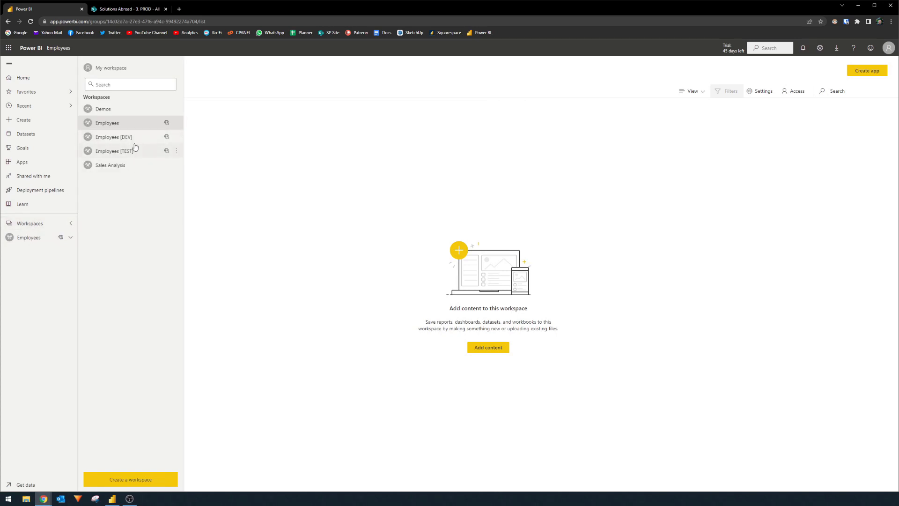
click(41, 190)
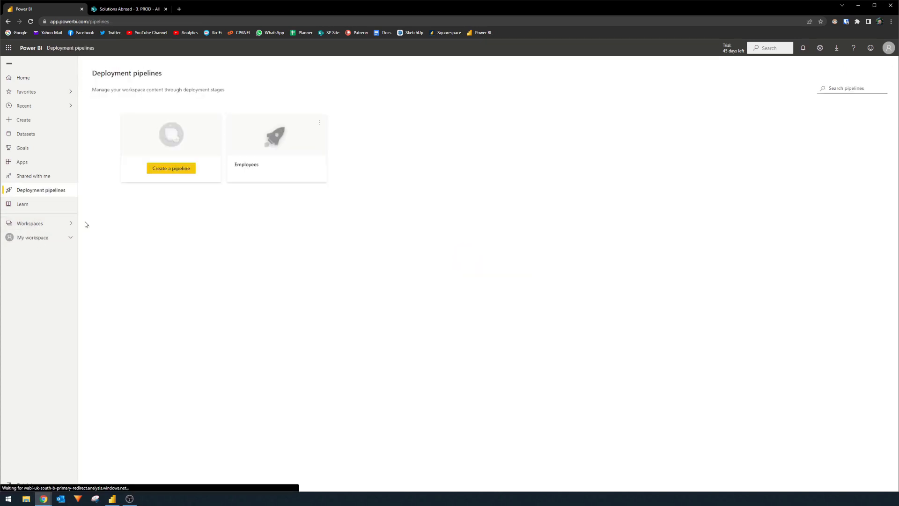
click(289, 144)
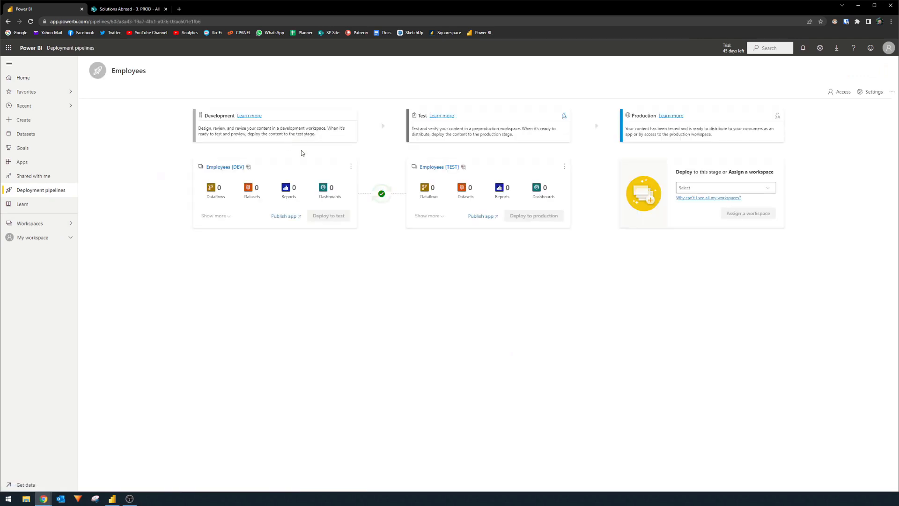
click(751, 189)
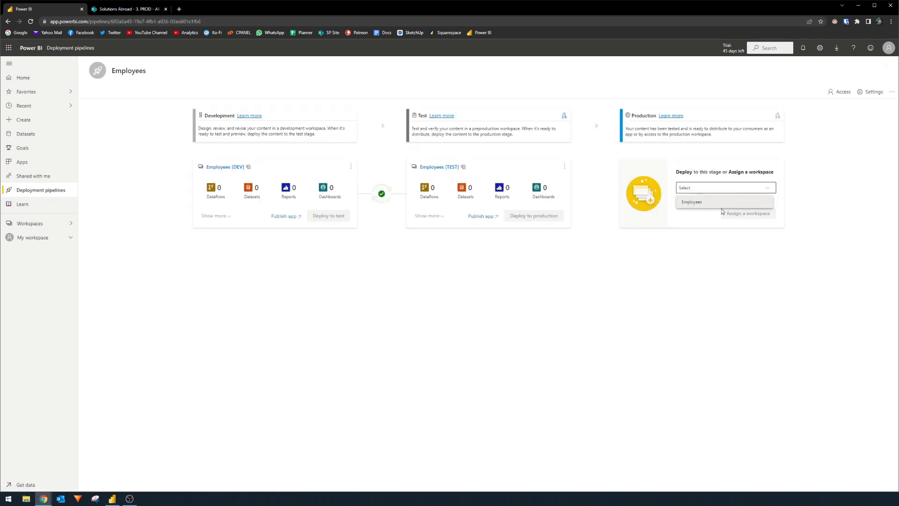
click(702, 204)
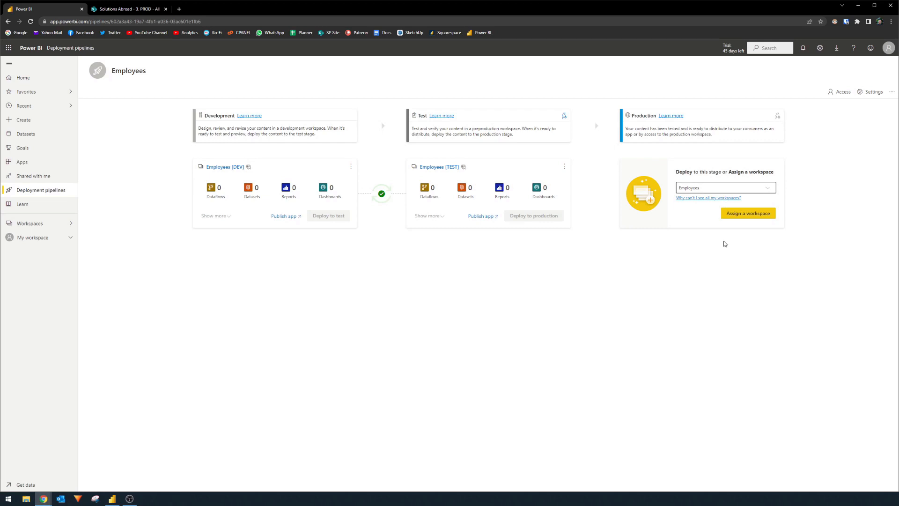
click(738, 214)
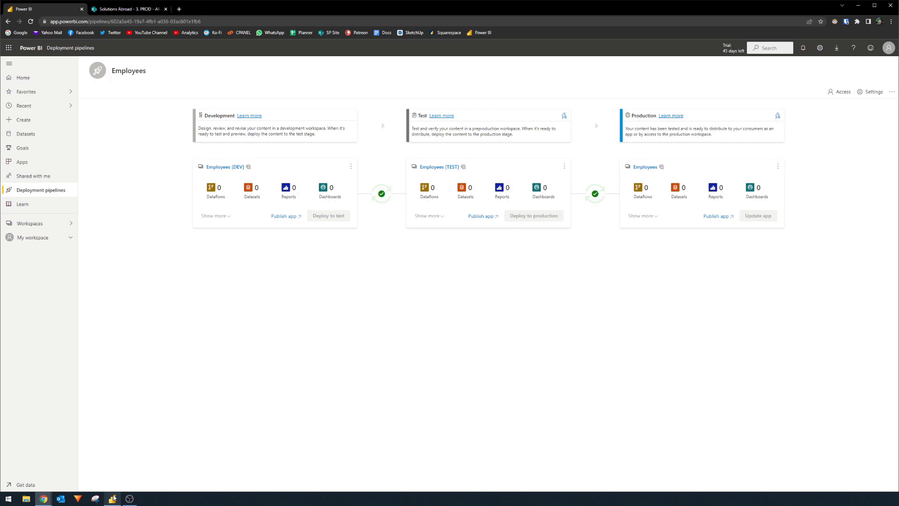
Switch to Power BI Desktop, publish the Employees report to the Employees [DEV] workspace and dismiss the publishing dialog.
click(115, 471)
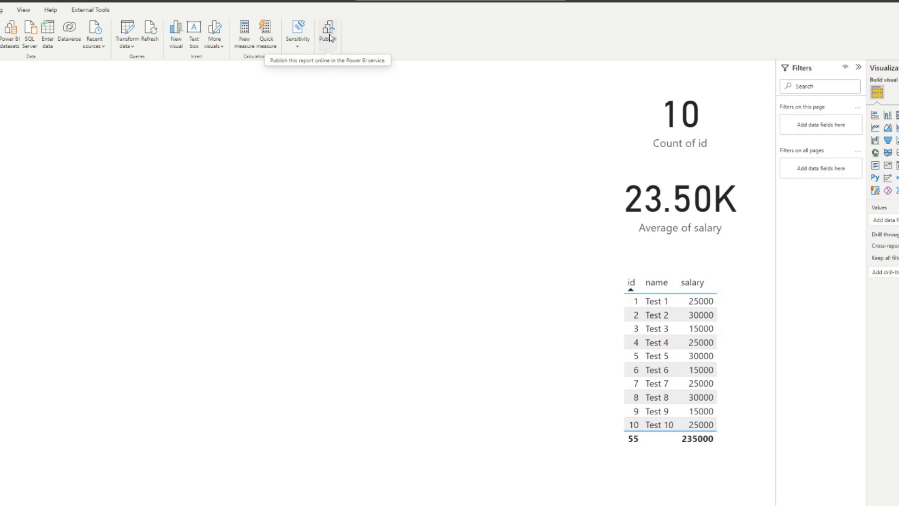
click(330, 37)
click(700, 322)
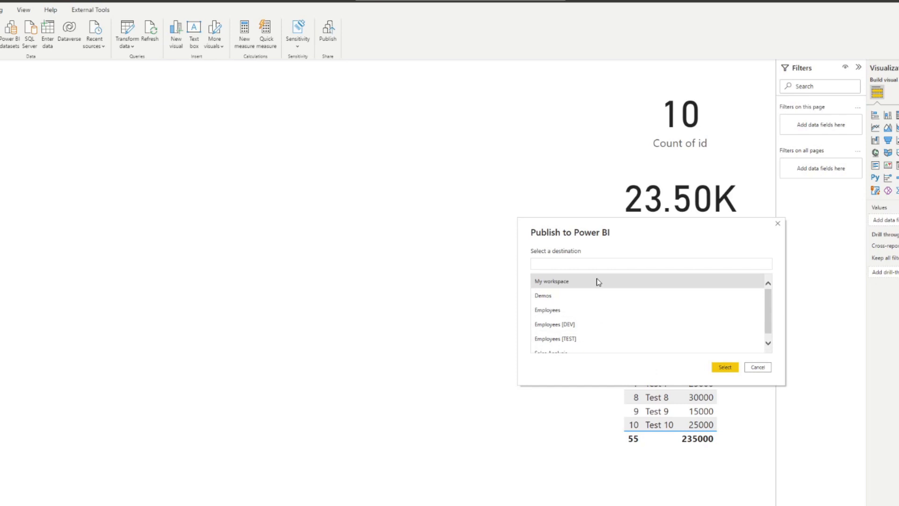
click(585, 327)
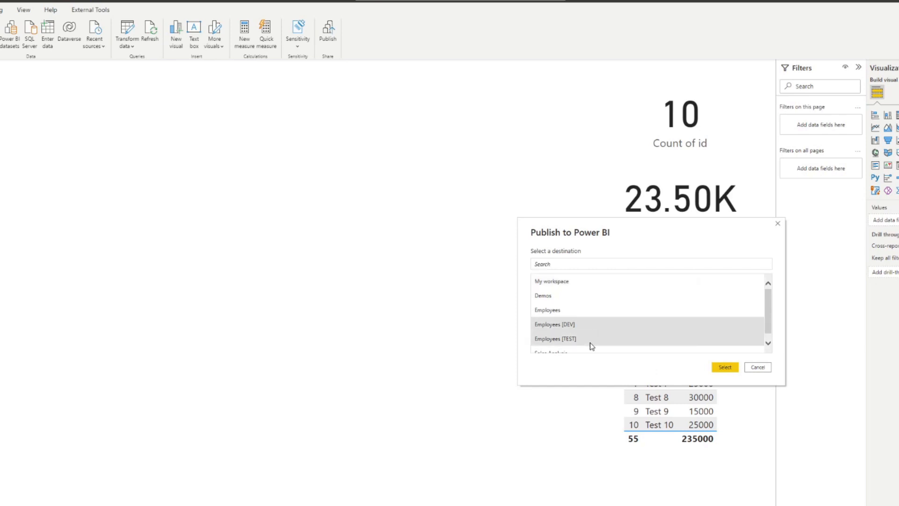
click(727, 367)
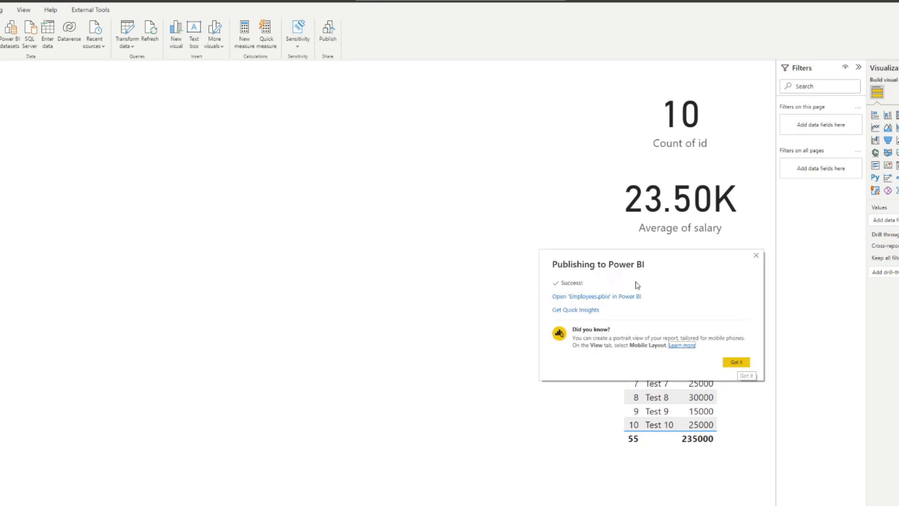
click(736, 362)
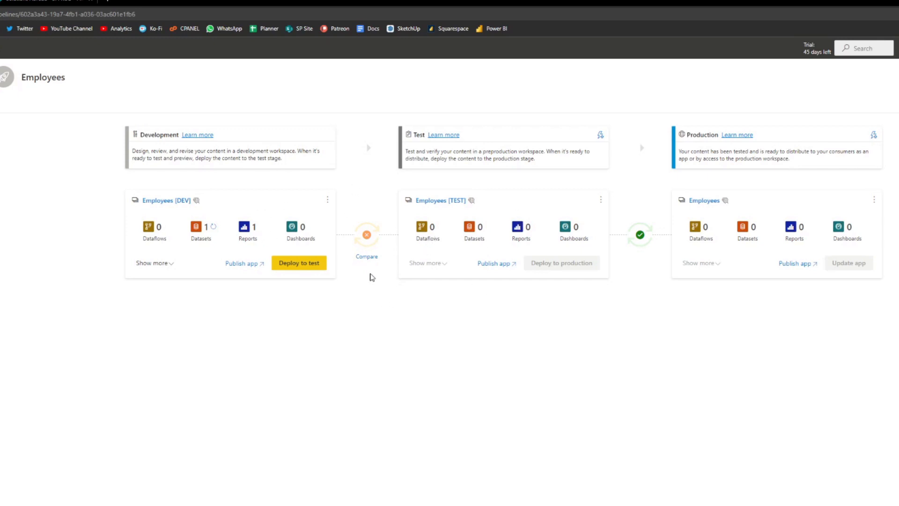
Deploy the Employees dataset and report from the Development stage to Test and expand the Test stage's content list.
click(372, 262)
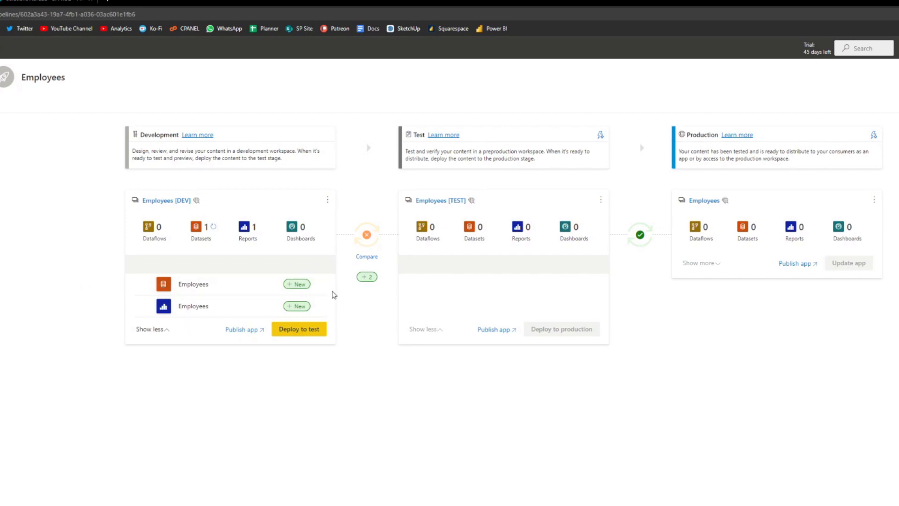
click(145, 284)
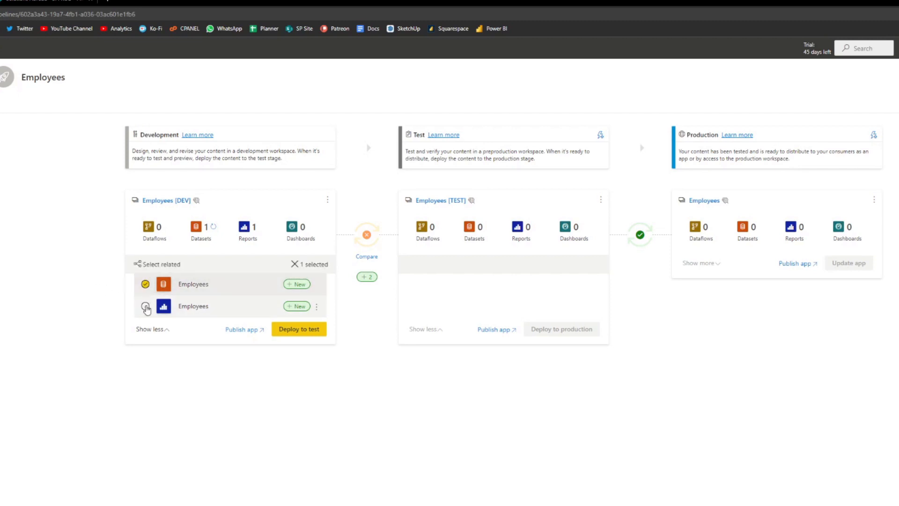
click(146, 306)
click(308, 331)
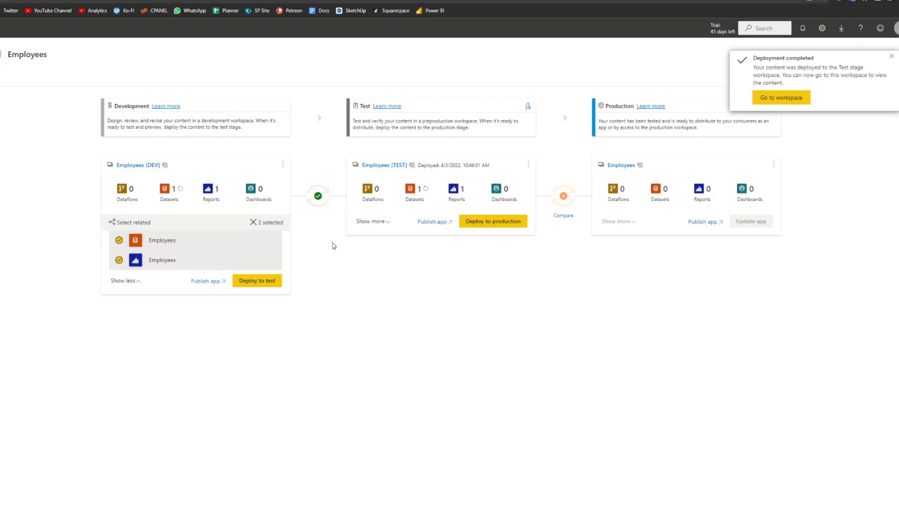
click(378, 222)
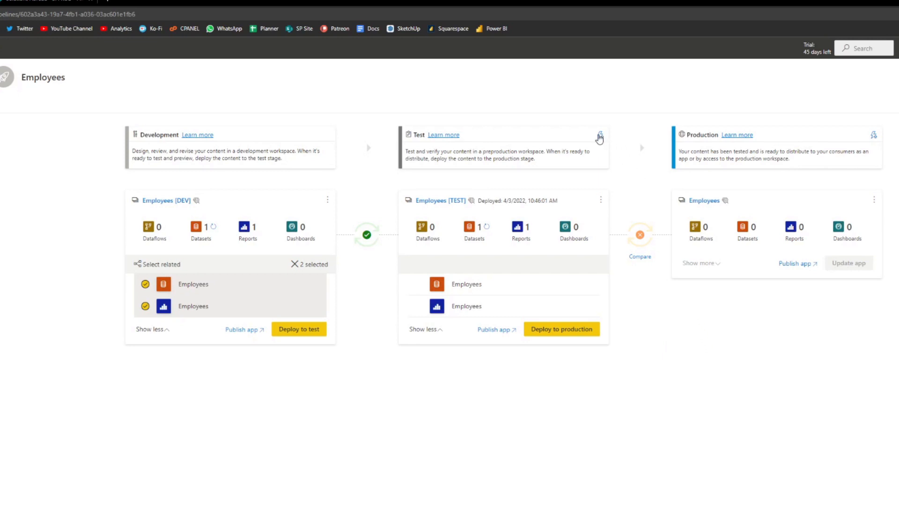
In the Test stage's deployment settings, add a data source rule for the Employees dataset that replaces its SharePoint URL with the Other option.
click(600, 135)
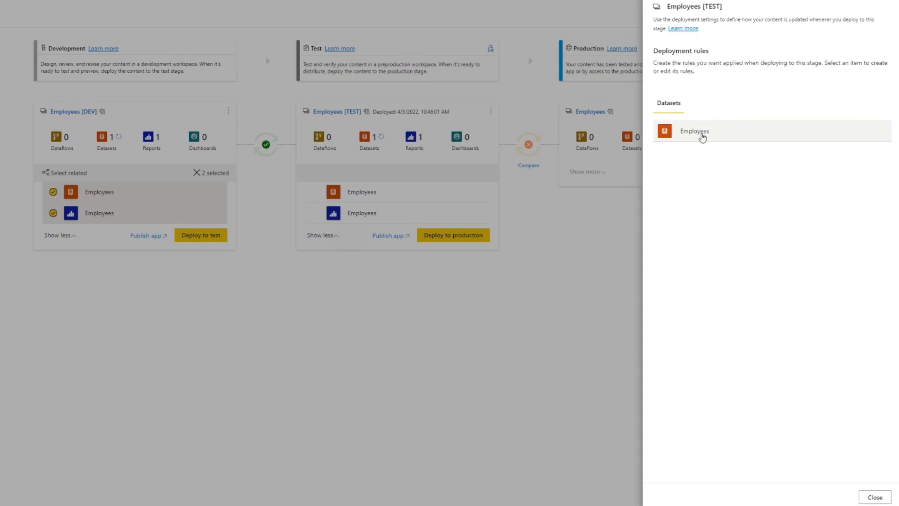
click(702, 135)
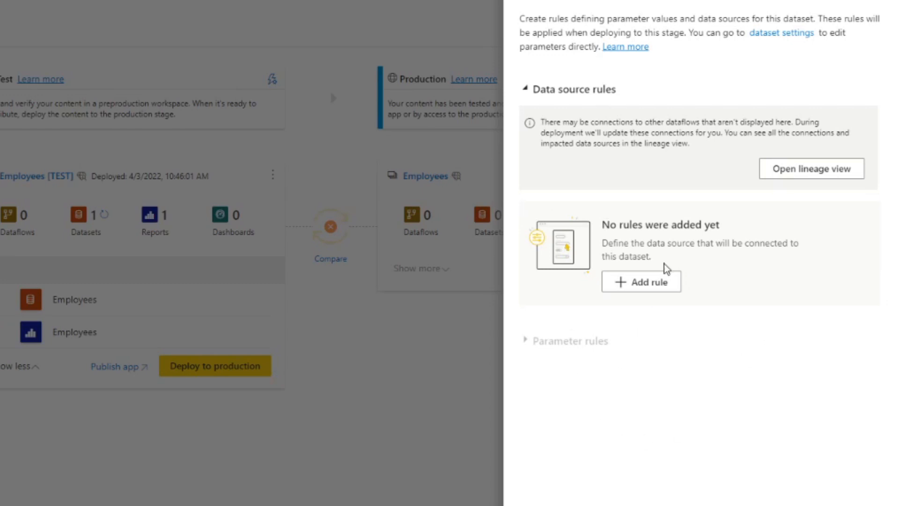
click(632, 288)
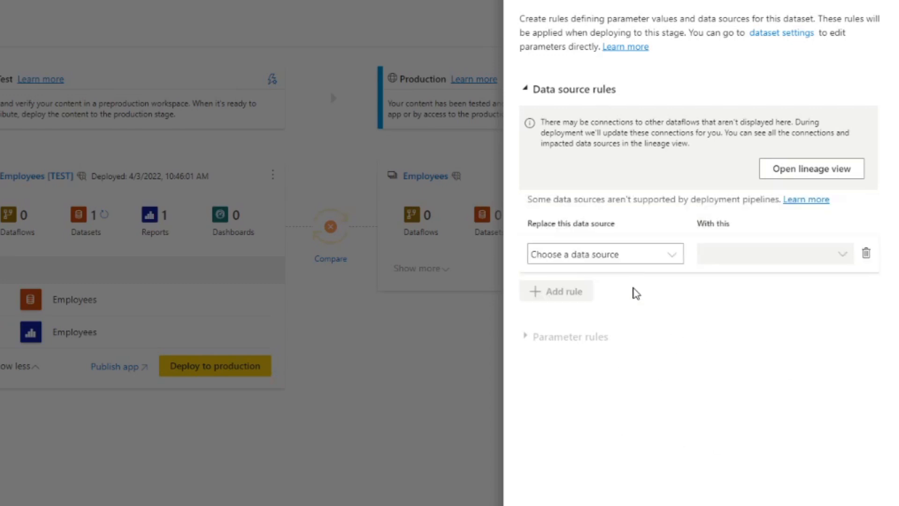
click(648, 255)
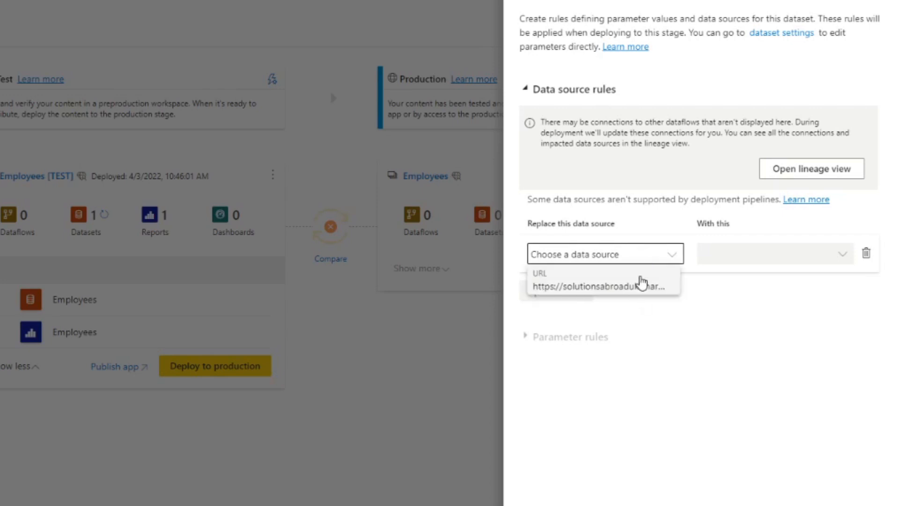
click(641, 284)
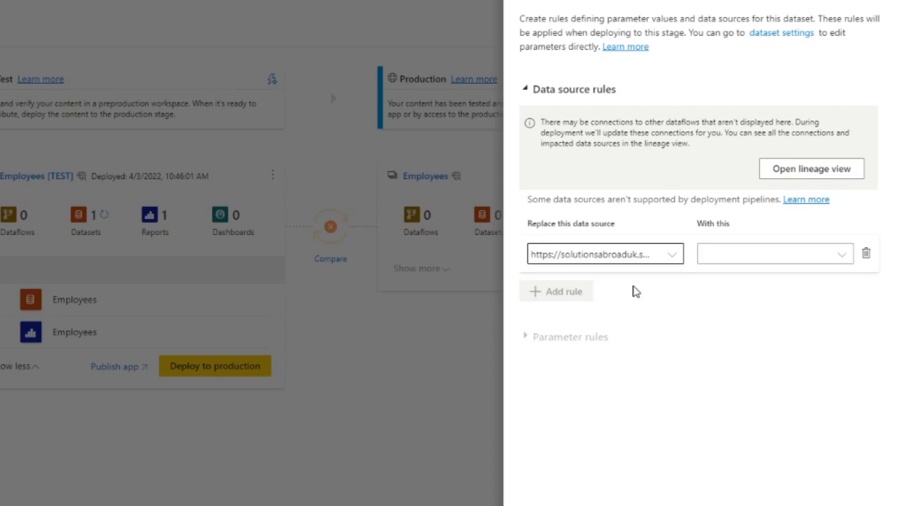
click(657, 262)
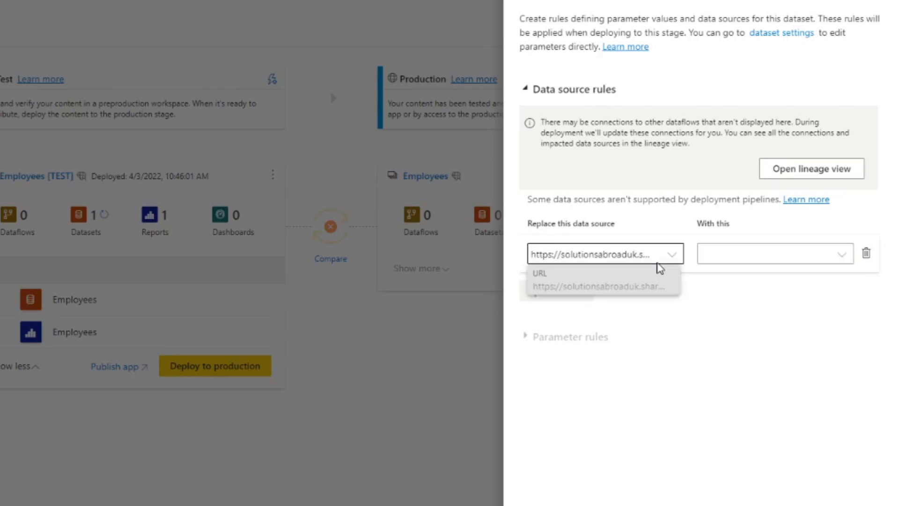
click(768, 262)
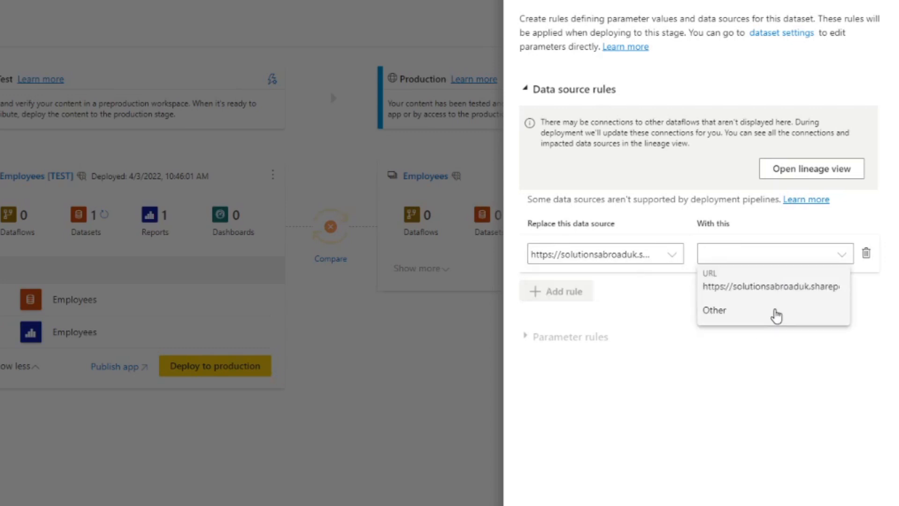
click(777, 316)
Examine the full replacement URL in the data source rule and compare it with the source being replaced.
triple_click(773, 301)
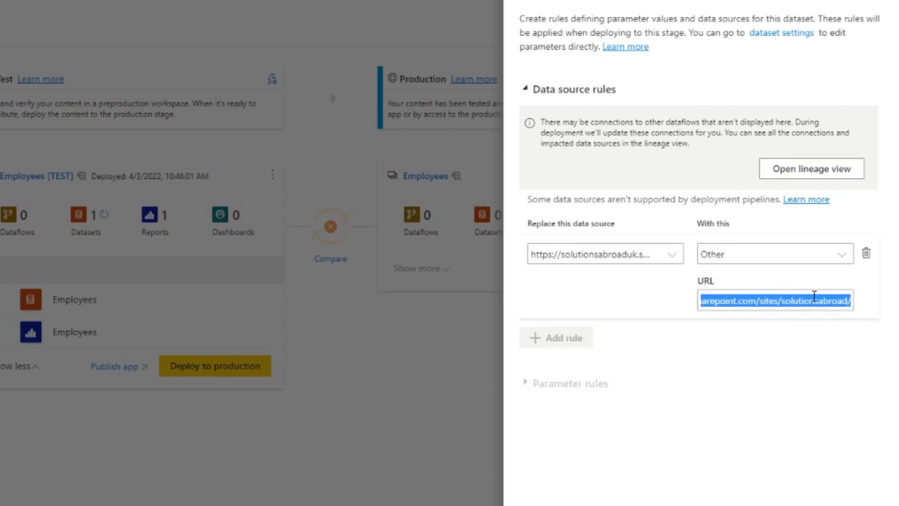
click(819, 301)
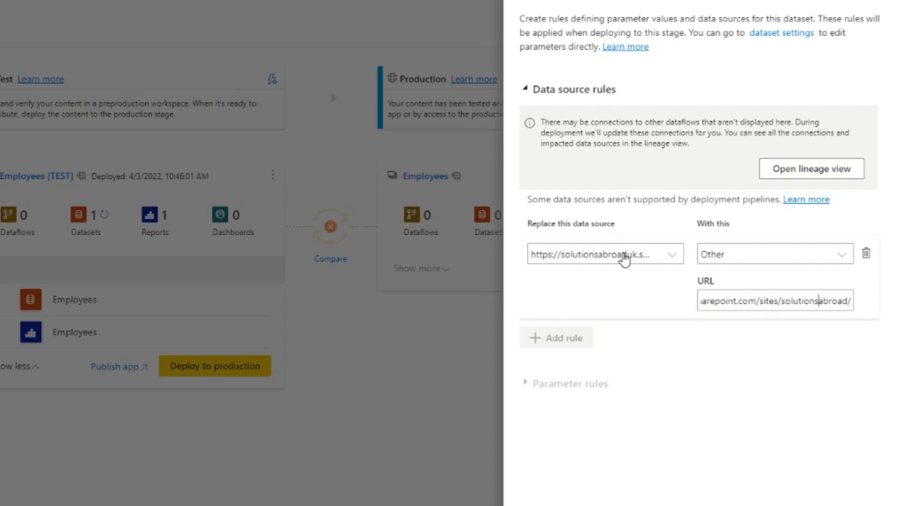
click(660, 314)
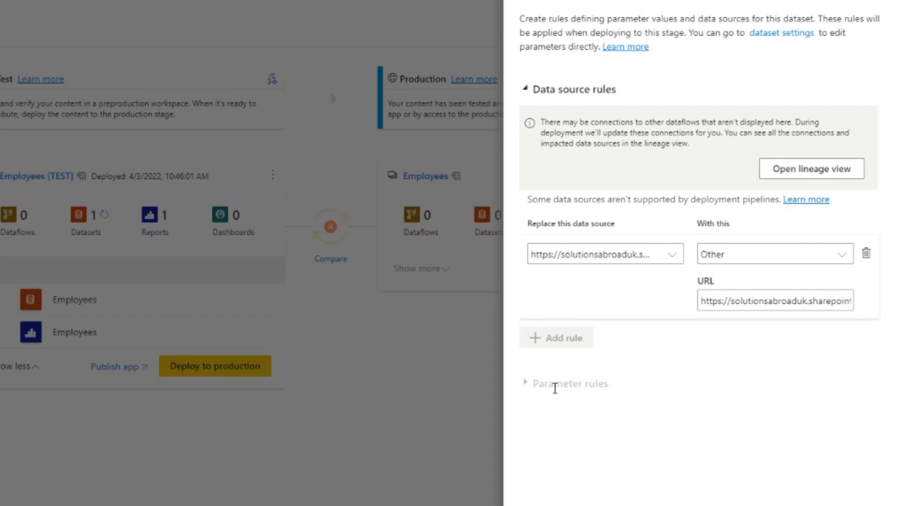
click(753, 307)
key(End)
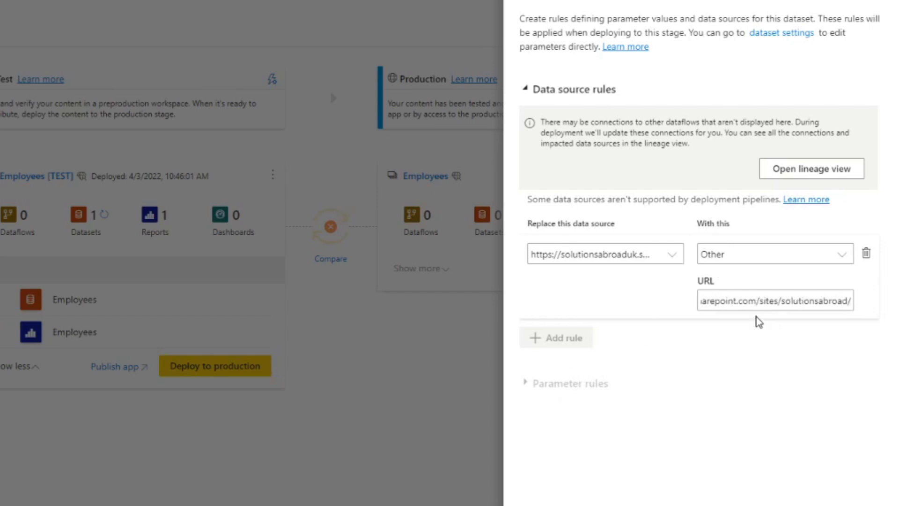
click(622, 255)
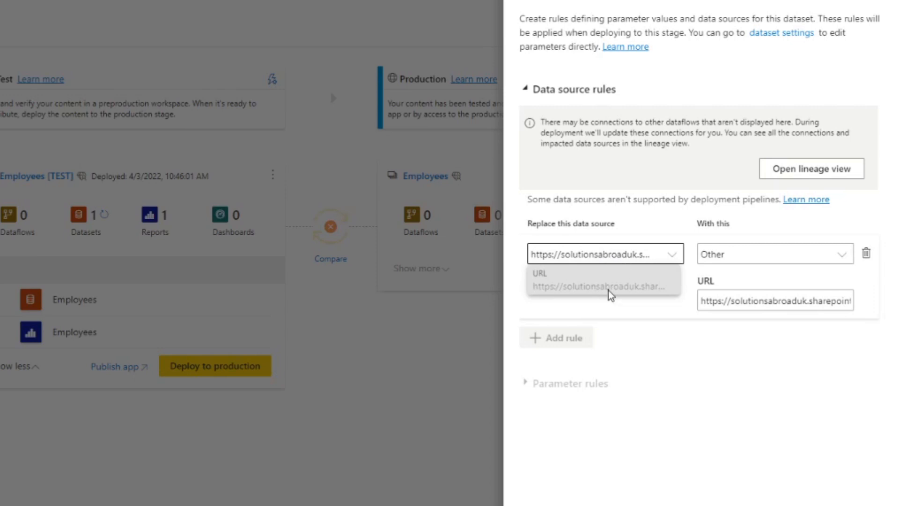
click(644, 319)
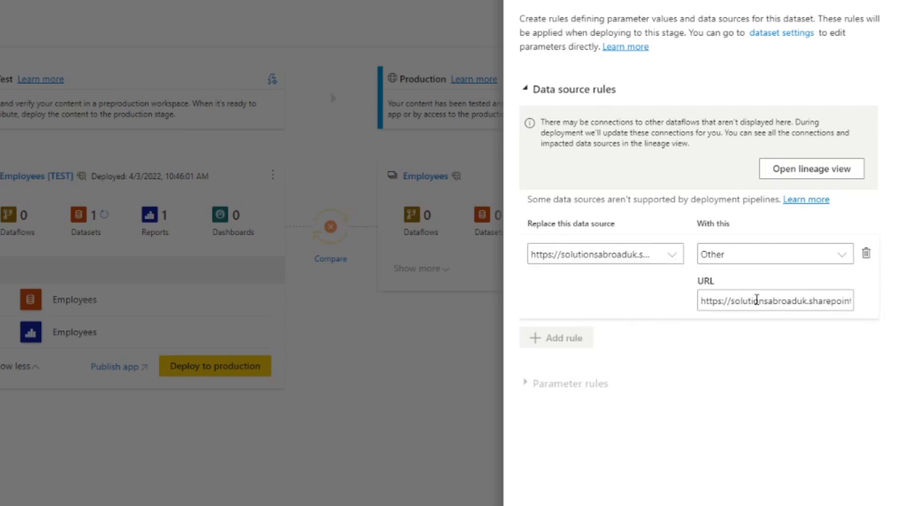
drag(757, 300, 879, 303)
click(843, 301)
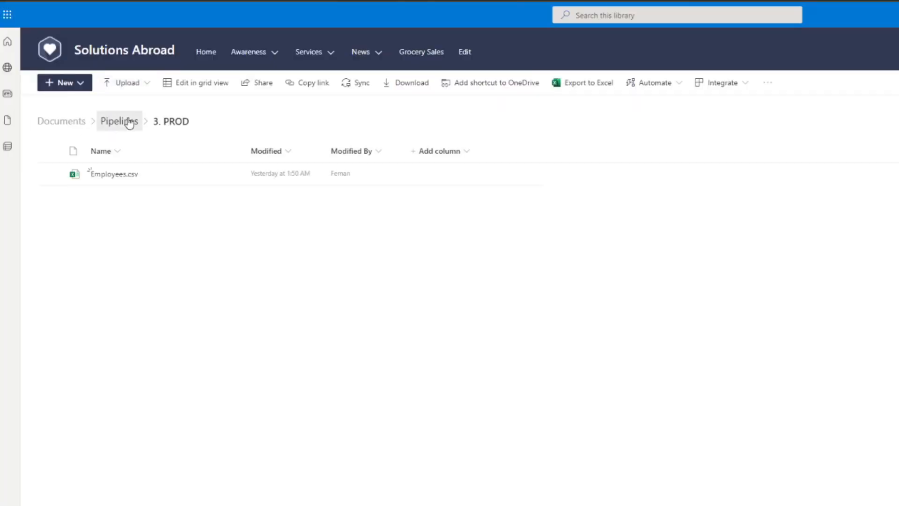
In the SharePoint Pipelines folder, look into 1. DEV and 2. TEST and examine the salary data in the TEST Employees.csv.
click(127, 121)
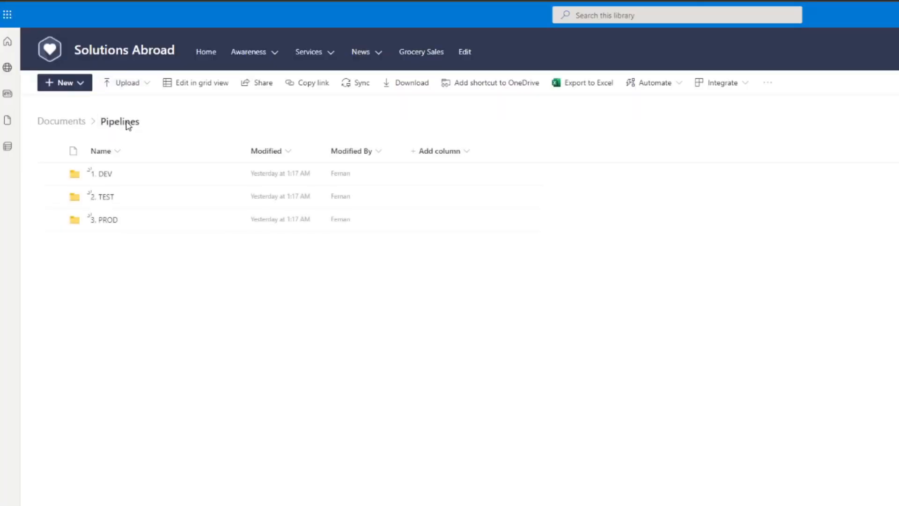
click(108, 174)
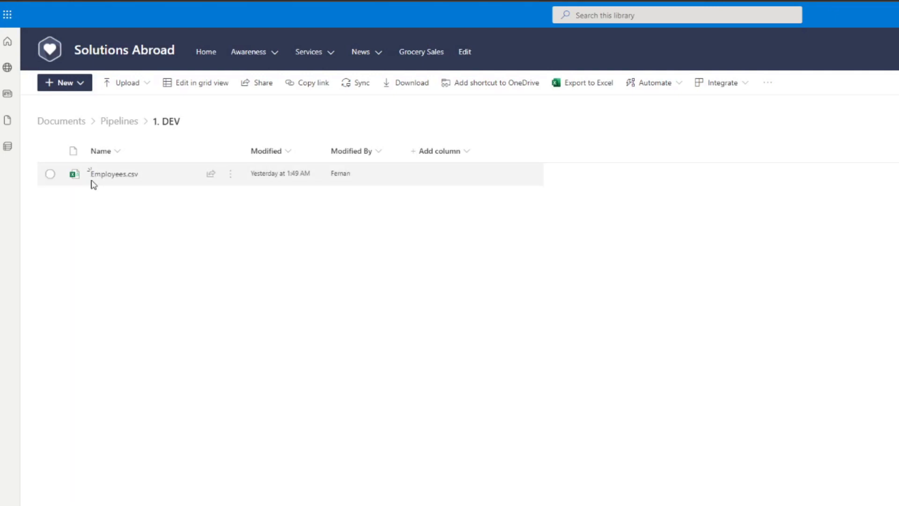
click(117, 121)
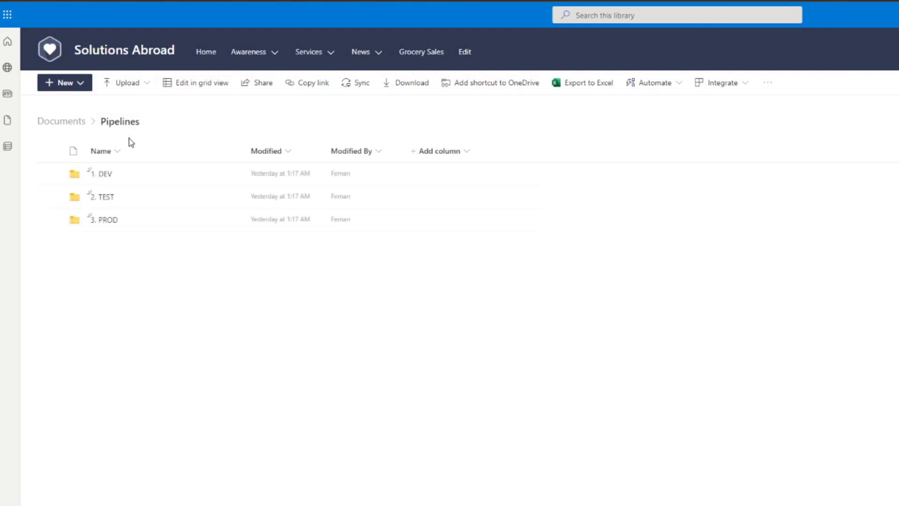
click(108, 198)
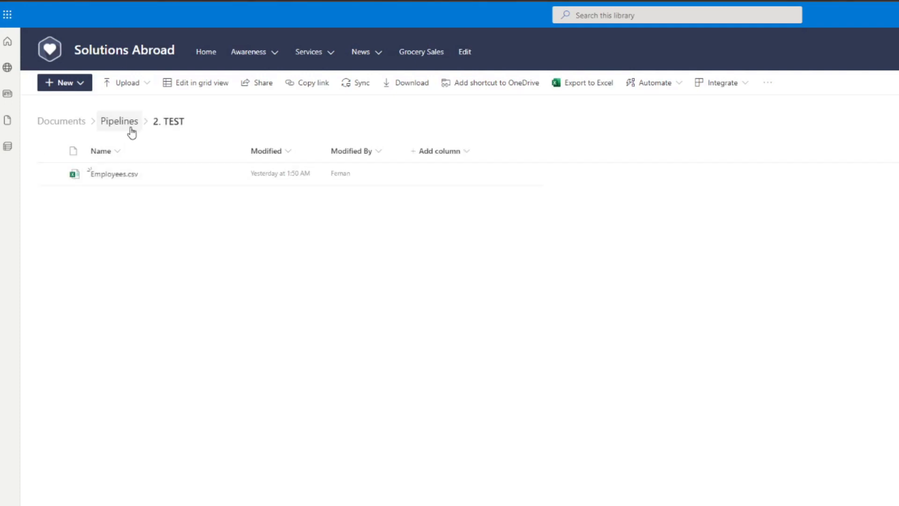
click(122, 178)
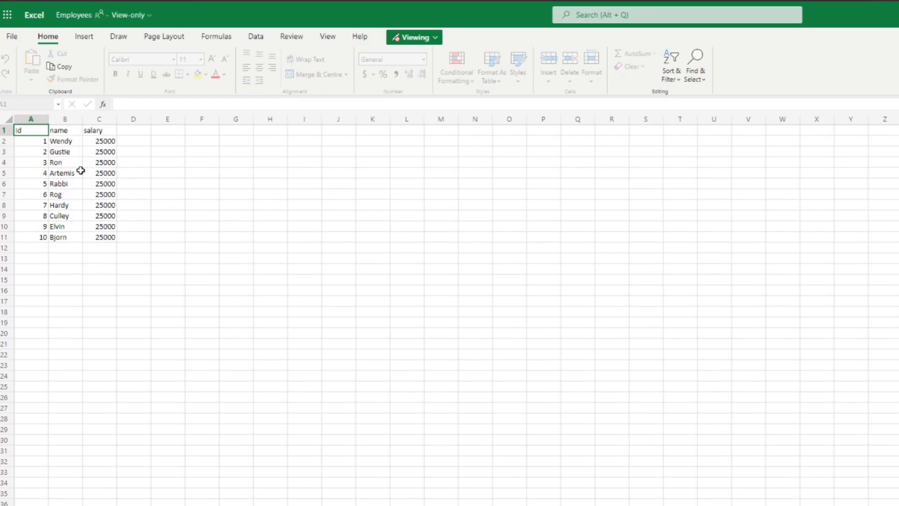
drag(106, 187, 99, 248)
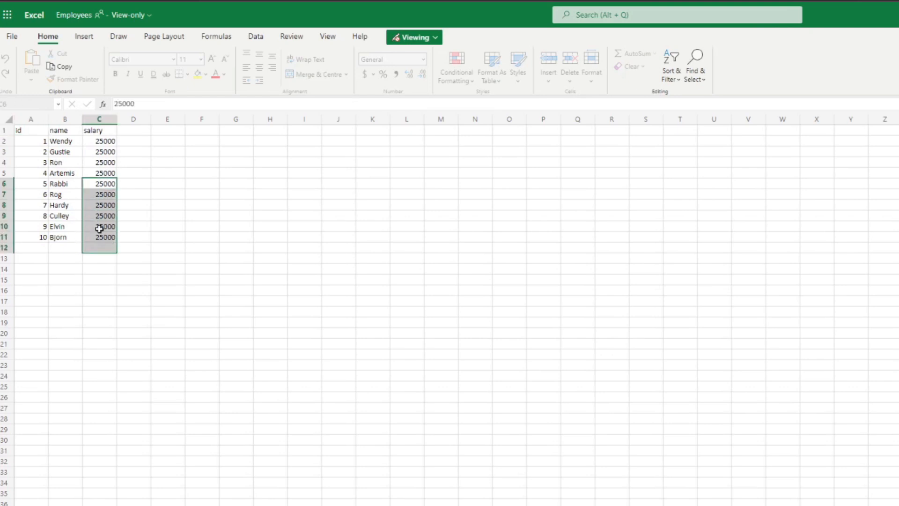
click(109, 161)
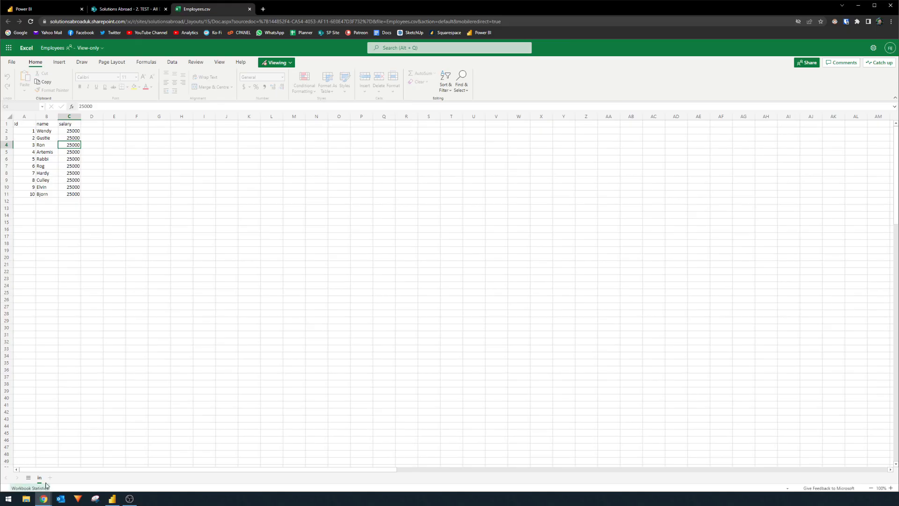
Switch to Power BI Desktop, open the Power Query Editor and examine the folder path in the Employees query's Navigation step.
click(112, 499)
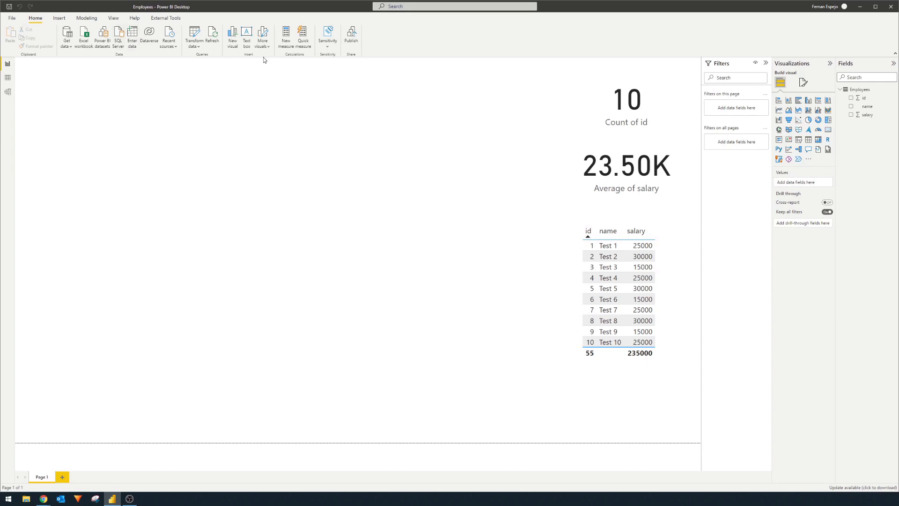
click(201, 35)
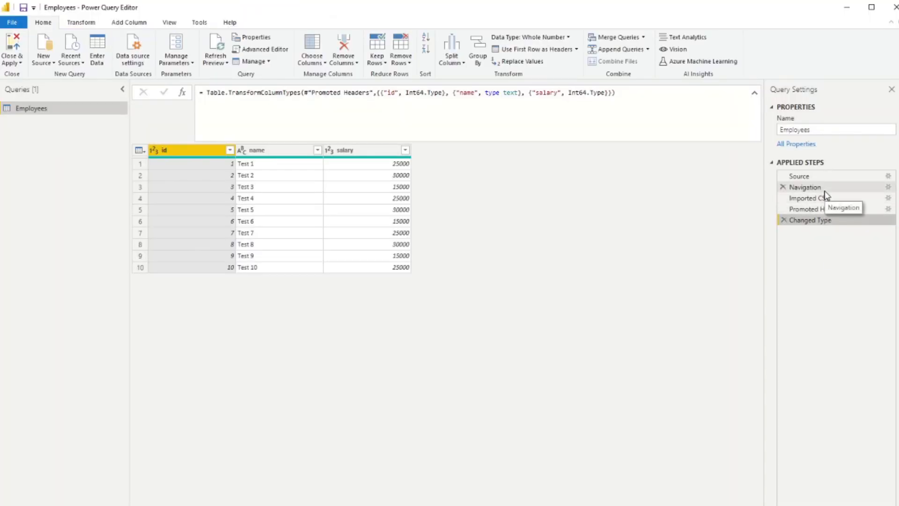
click(805, 187)
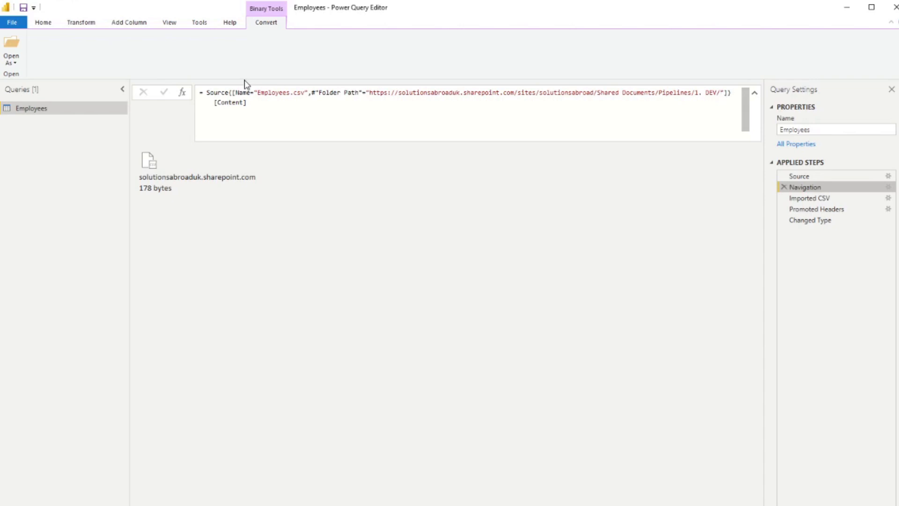
drag(370, 93, 720, 93)
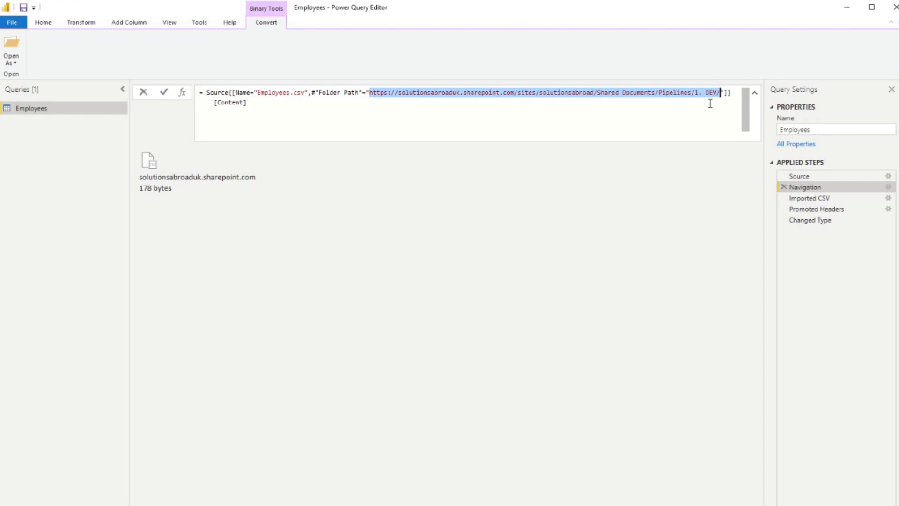
click(55, 164)
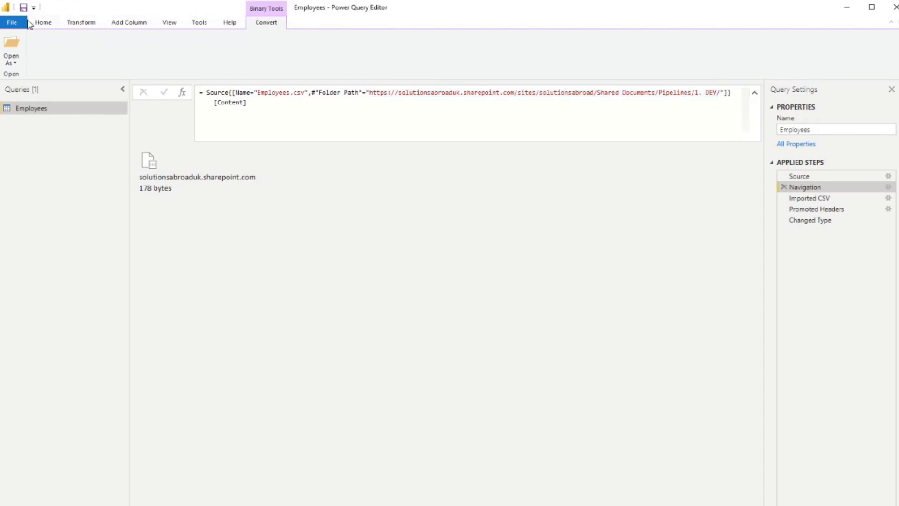
Create a new query parameter named FolderPath.
click(42, 23)
click(190, 65)
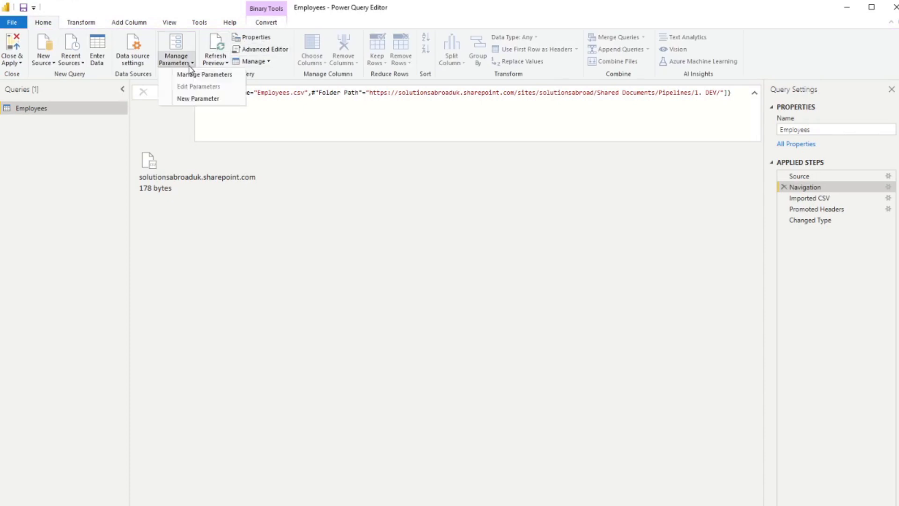
click(198, 99)
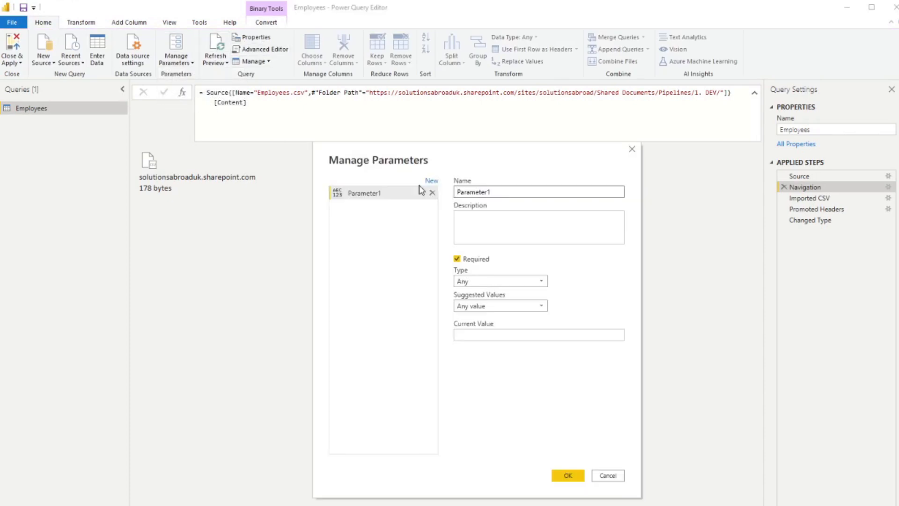
double_click(520, 192)
text(FolderPath)
click(472, 237)
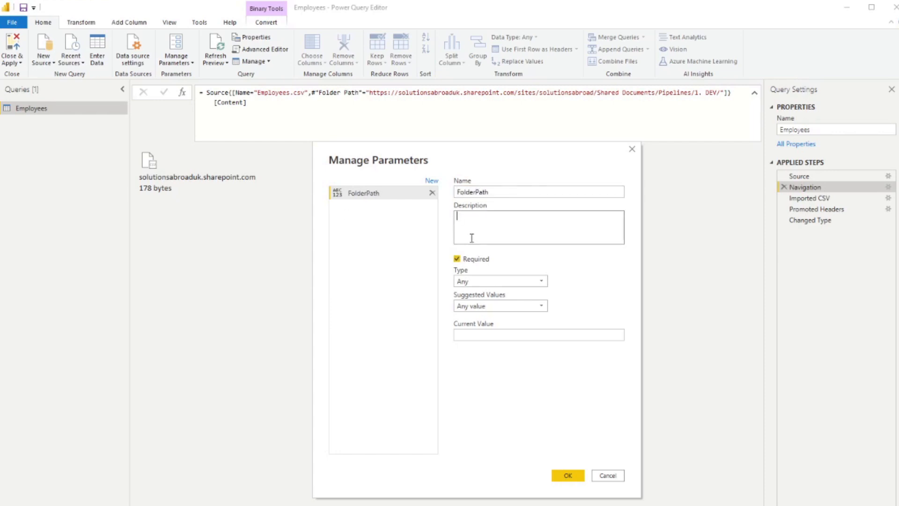
Set the FolderPath parameter's type to Text, give it 1 as a placeholder current value, and confirm the parameter.
click(491, 280)
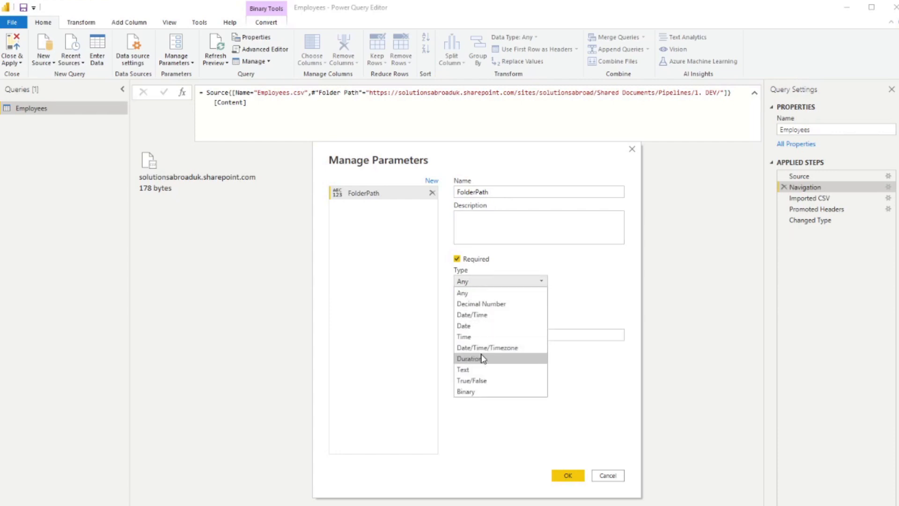
click(487, 369)
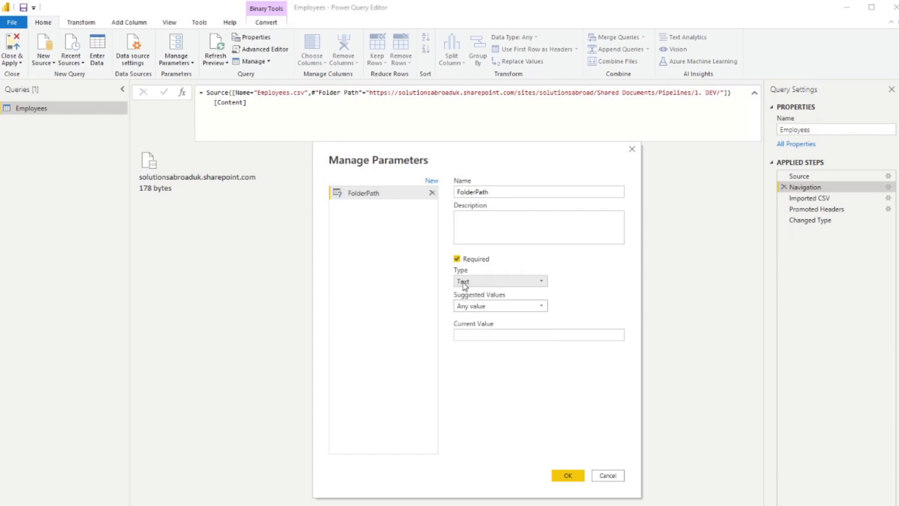
click(506, 283)
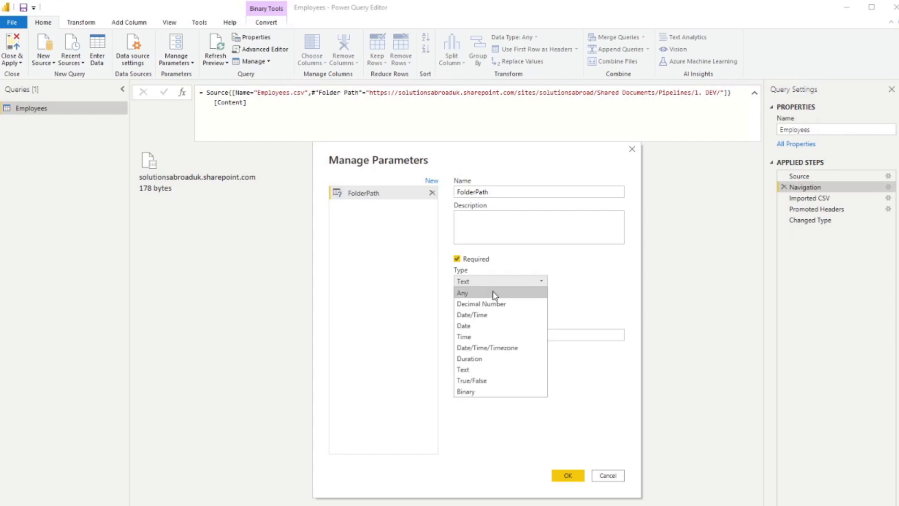
click(515, 282)
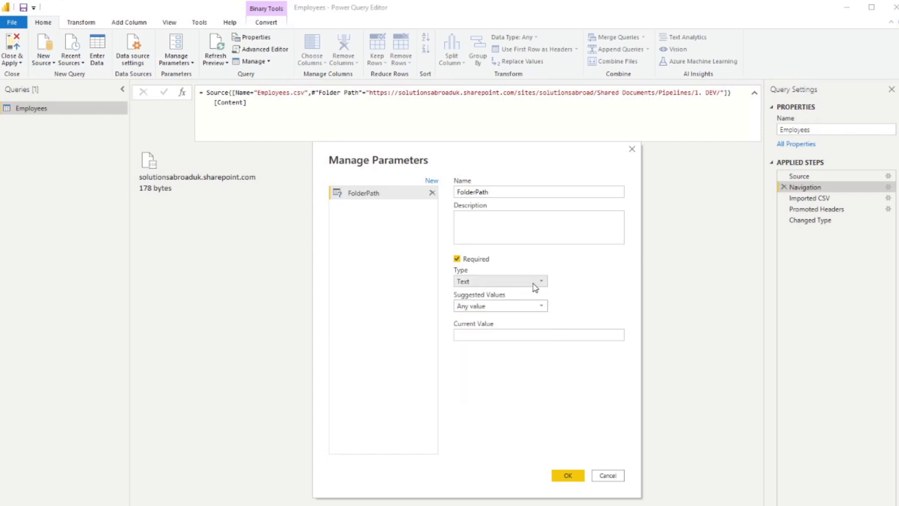
drag(596, 162, 654, 184)
click(574, 357)
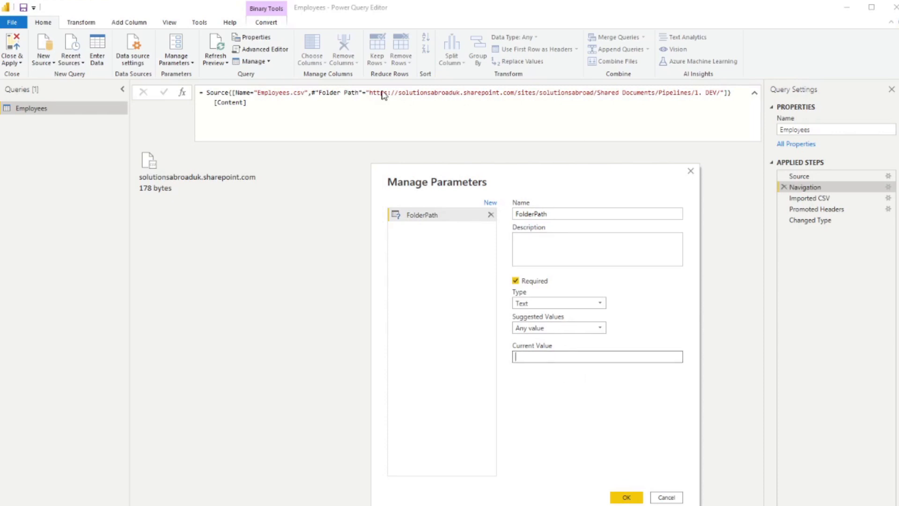
text(1)
click(627, 496)
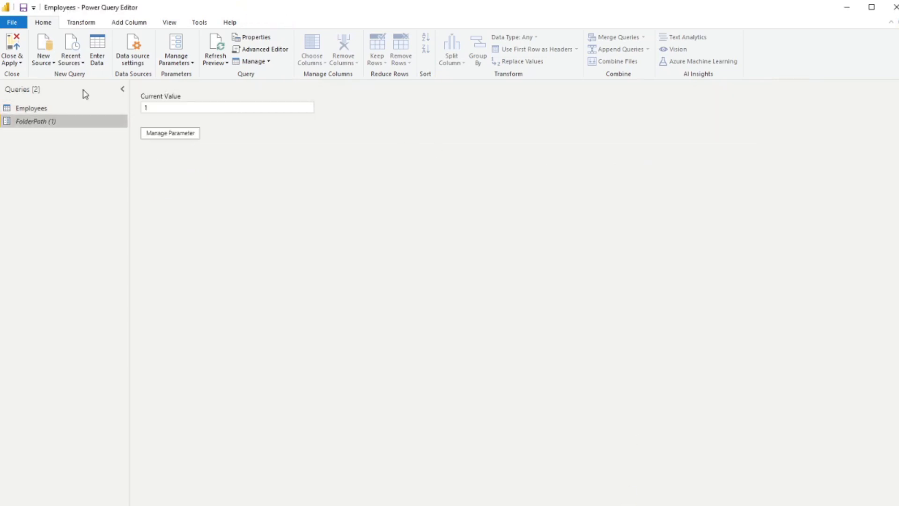
Copy the SharePoint folder URL ending in Pipelines/1. DEV/ from the Employees query's Navigation step into the FolderPath parameter's current value.
click(64, 108)
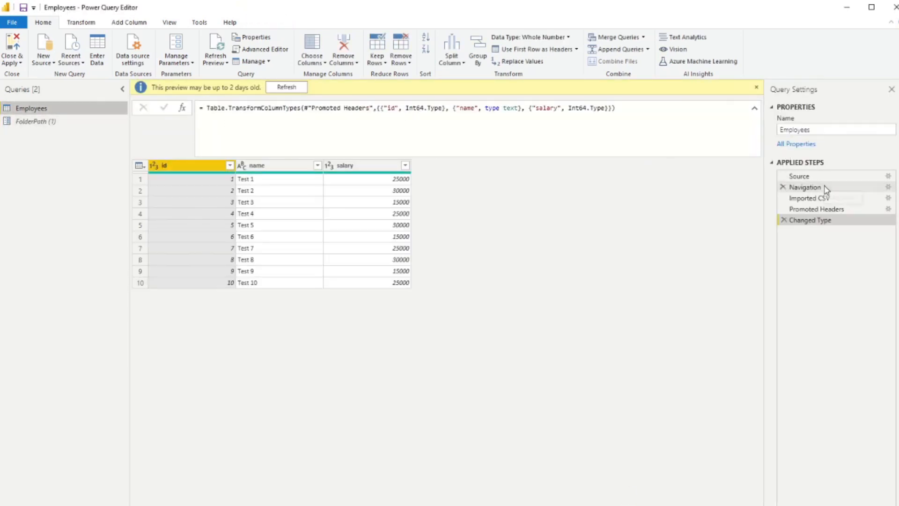
click(817, 188)
drag(369, 109, 721, 107)
key(ctrl+c)
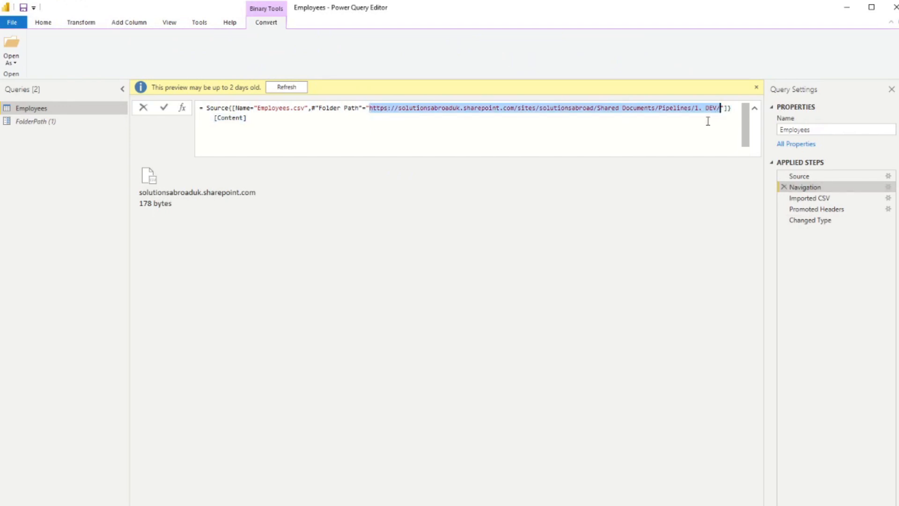
click(28, 111)
click(62, 126)
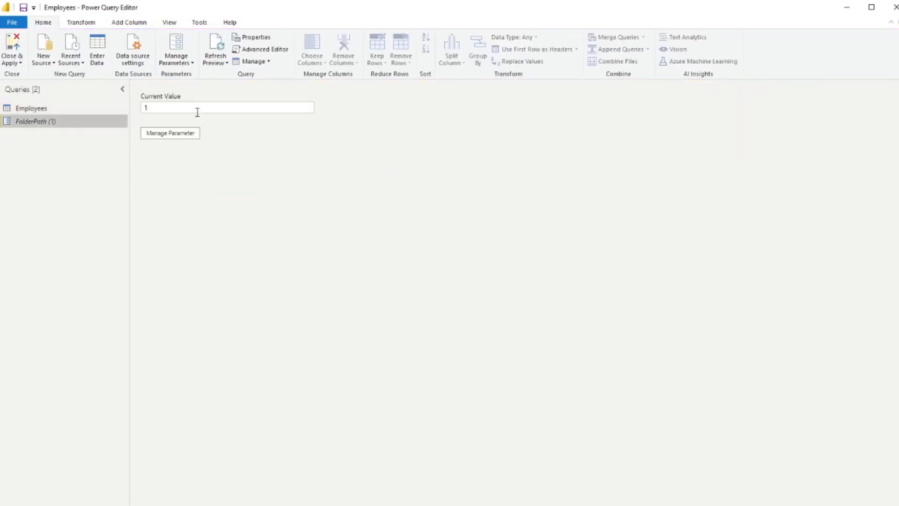
click(267, 108)
key(ctrl+v)
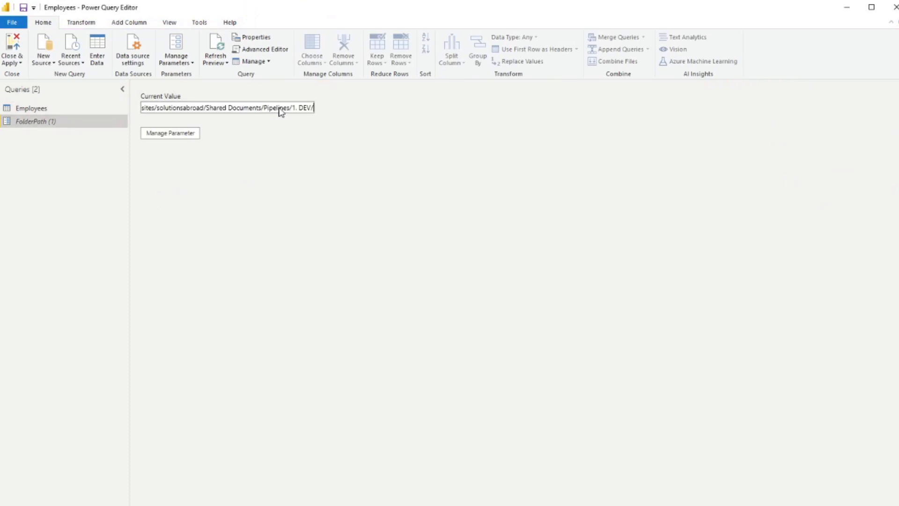
click(96, 113)
click(93, 121)
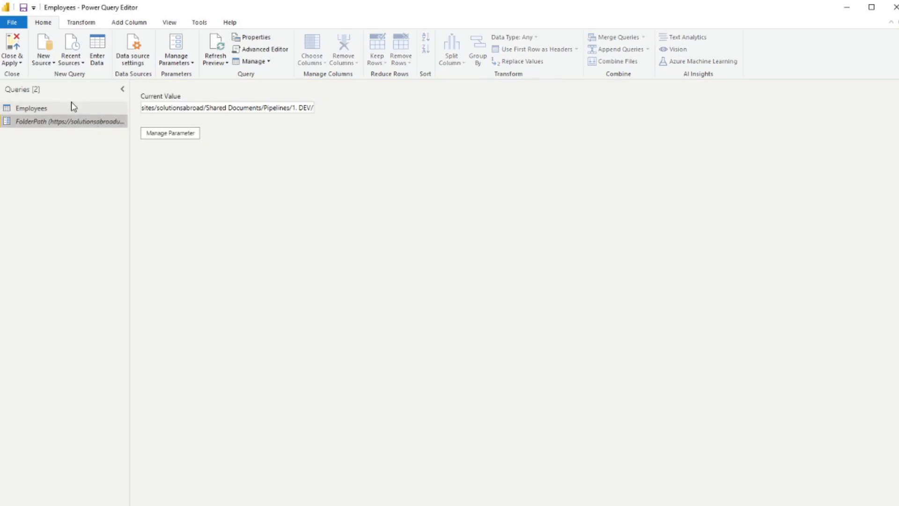
In the Employees query's Navigation step, replace the quoted folder URL with the FolderPath parameter and check the Changed Type step.
click(74, 109)
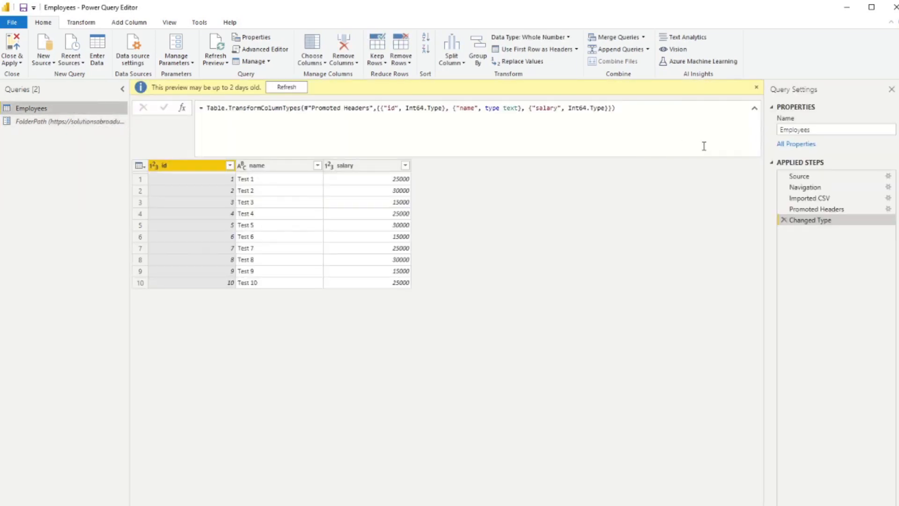
click(837, 187)
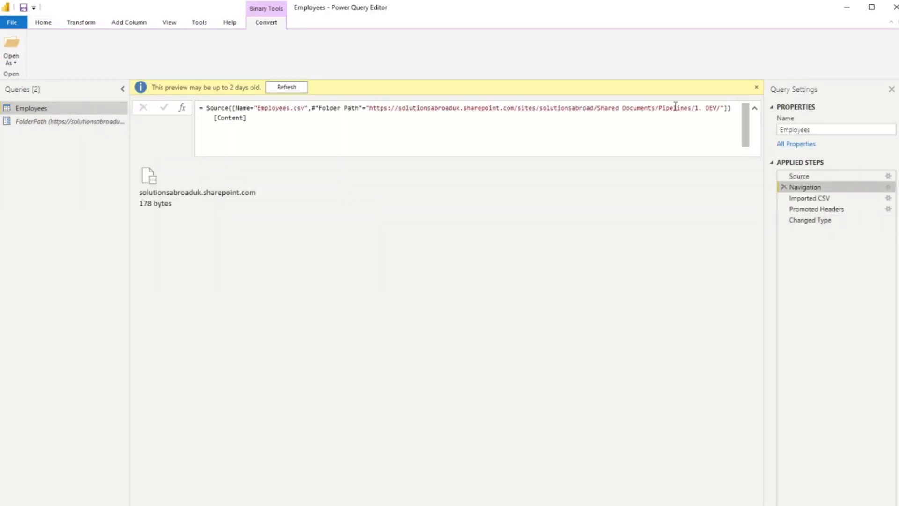
drag(724, 108, 367, 108)
key(Delete)
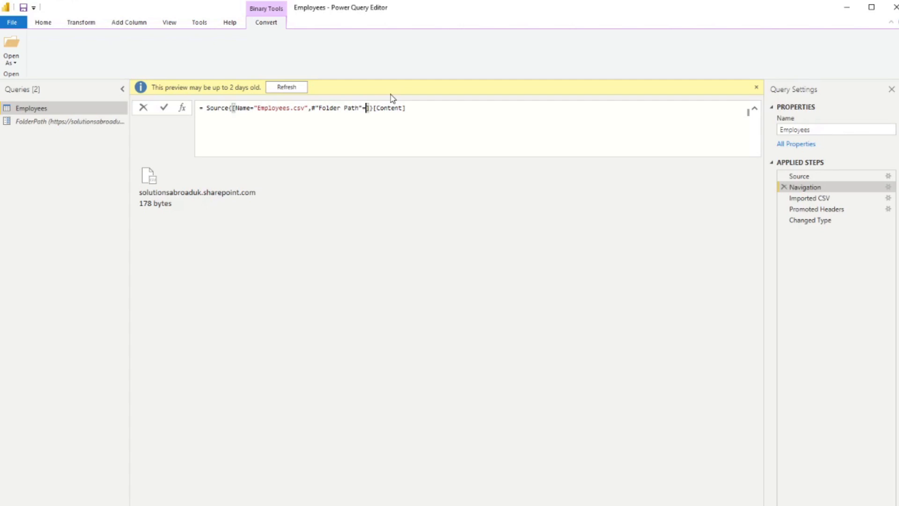
text(FolderPath)
click(823, 221)
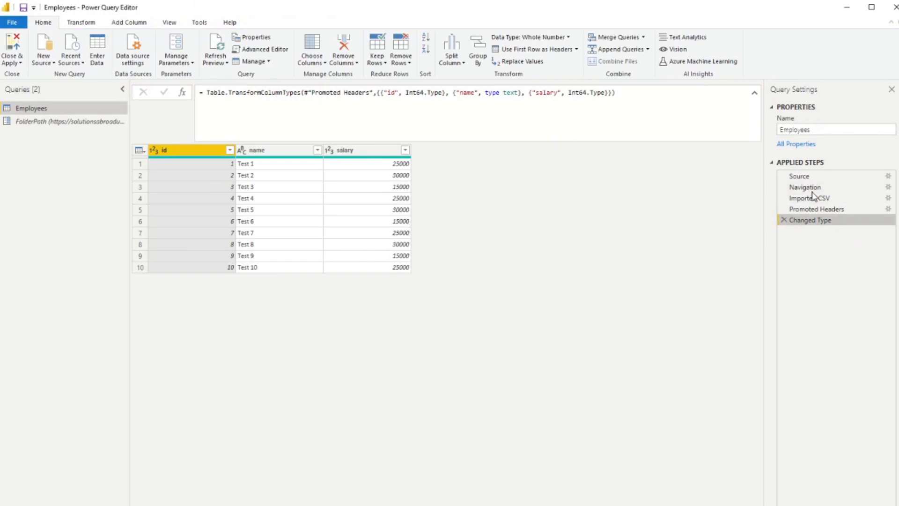
Change the end of the FolderPath parameter's URL to Pipelines/3. PROD/ to test the parameter.
click(80, 123)
click(297, 111)
key(BackSpace)
text(3)
key(BackSpace)
key(BackSpace)
key(BackSpace)
text(PROD/)
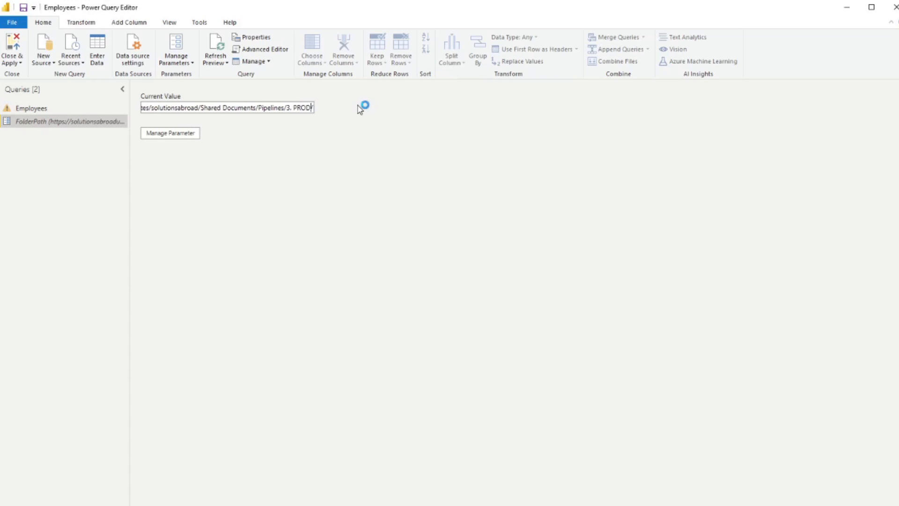
Examine the rows loaded in the Employees query and the parameterised formula of its Navigation step.
click(72, 110)
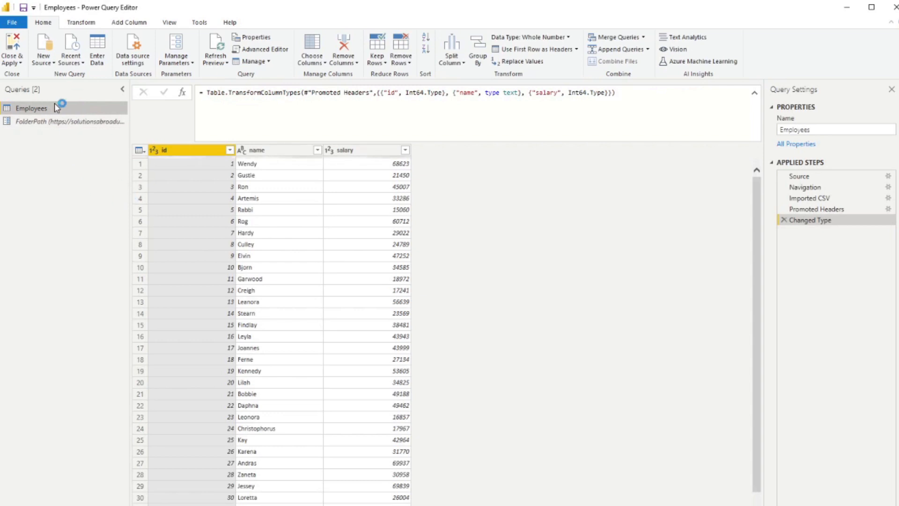
scroll(297, 257, down, 13)
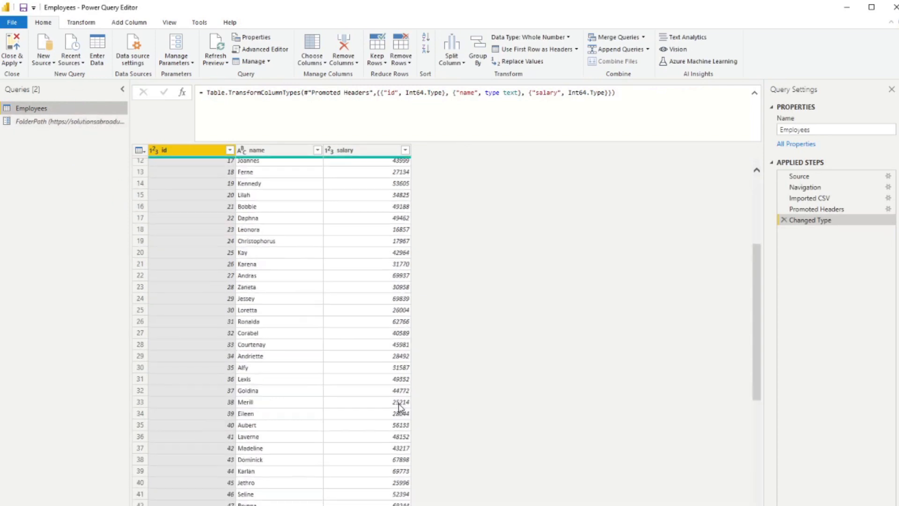
scroll(323, 441, down, 20)
scroll(323, 441, up, 20)
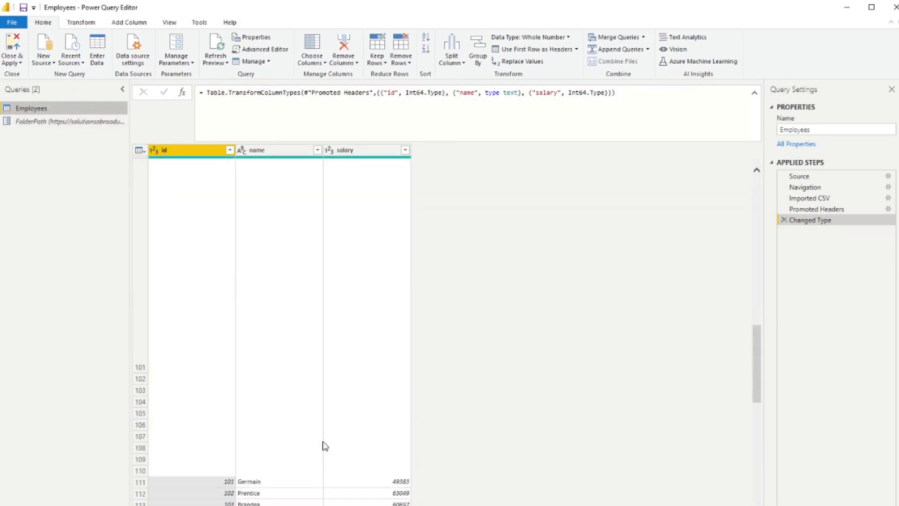
scroll(323, 445, up, 6)
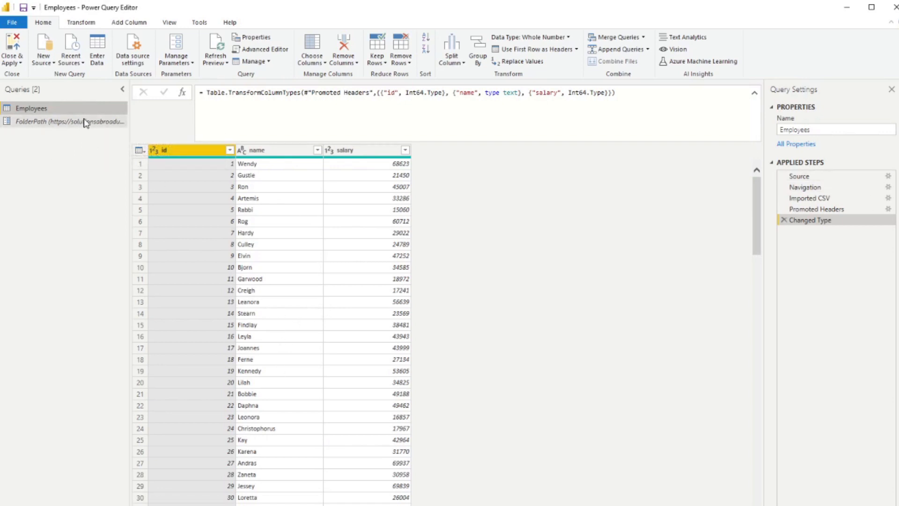
click(805, 187)
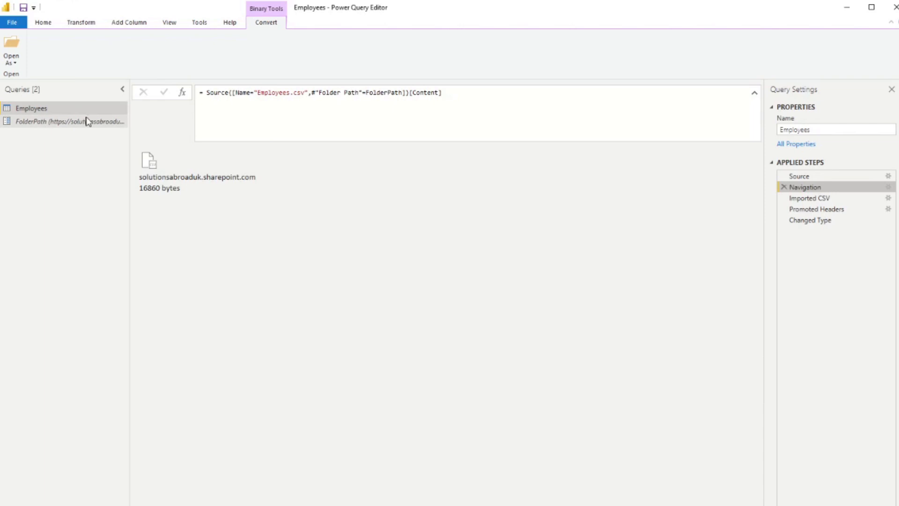
Set the end of the FolderPath parameter's URL back to Pipelines/1. DEV/ and check the Employees query.
click(48, 123)
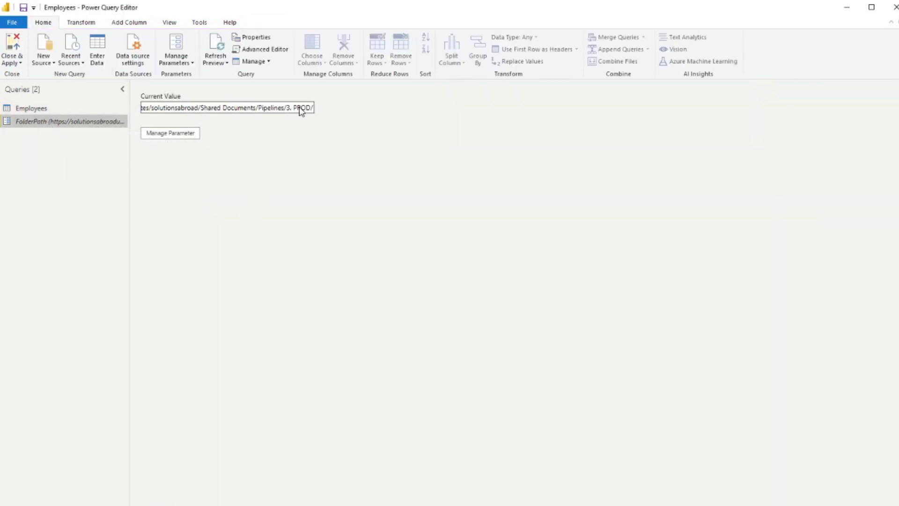
drag(311, 114, 294, 114)
text(1. DEV)
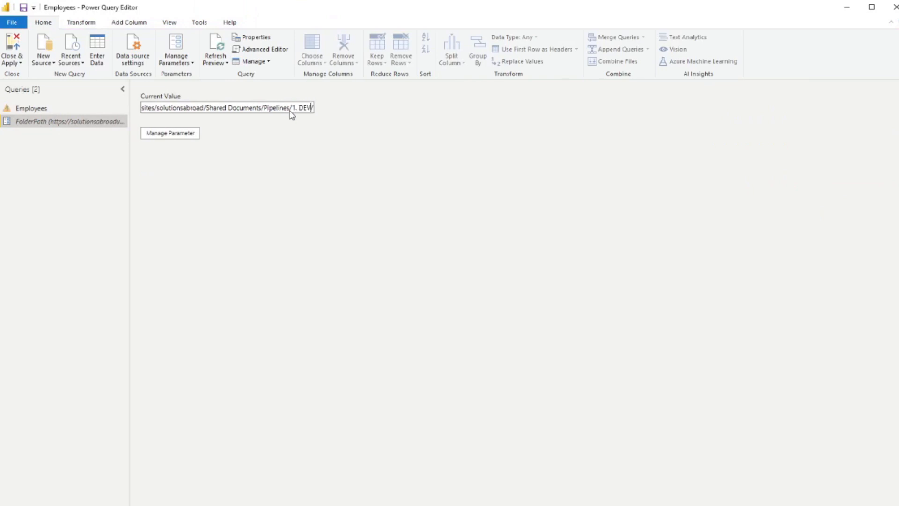
click(83, 111)
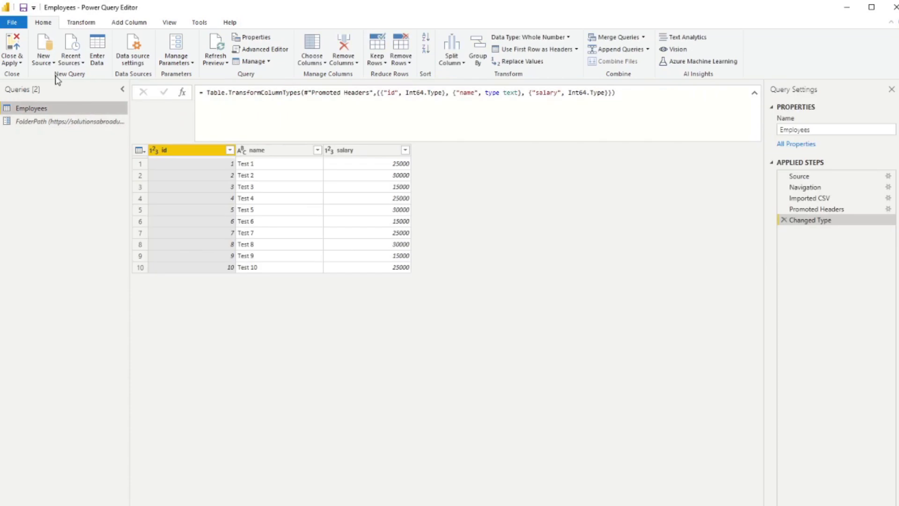
Apply the query changes to the model and publish the report to the Employees [DEV] workspace.
click(19, 44)
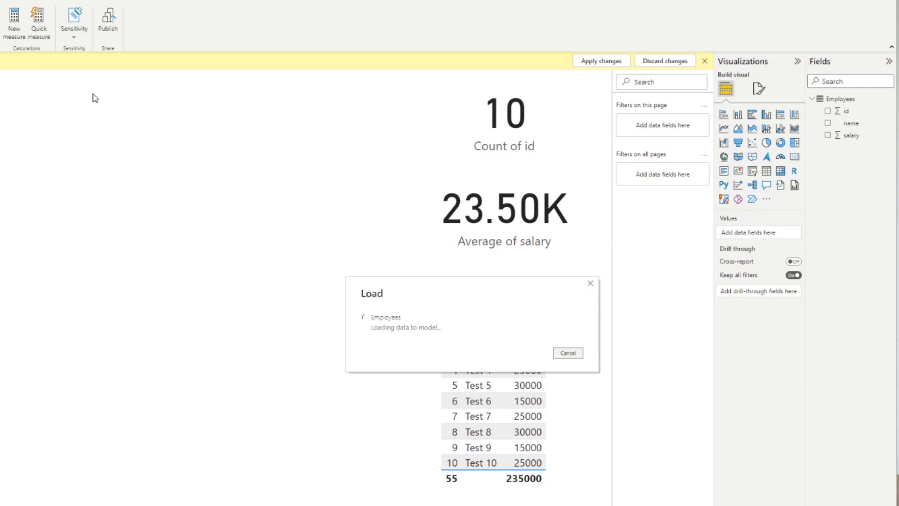
click(105, 26)
click(524, 345)
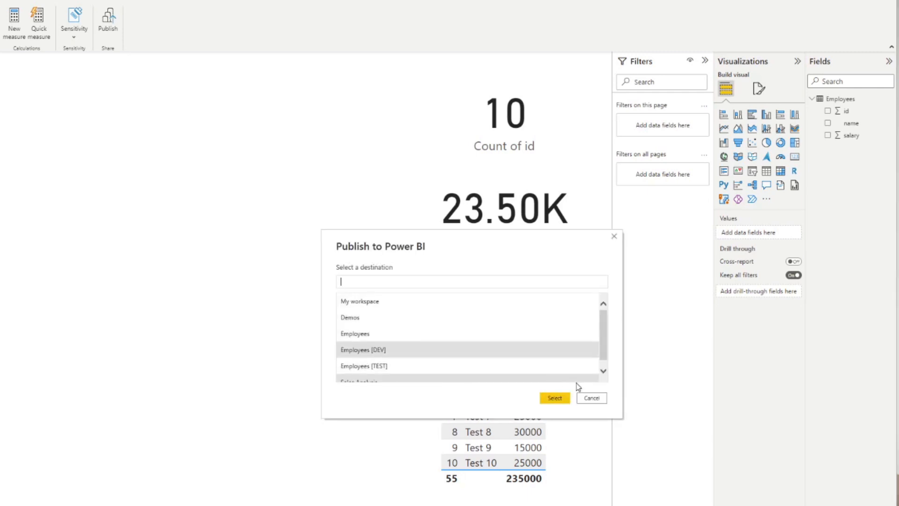
click(555, 398)
click(518, 379)
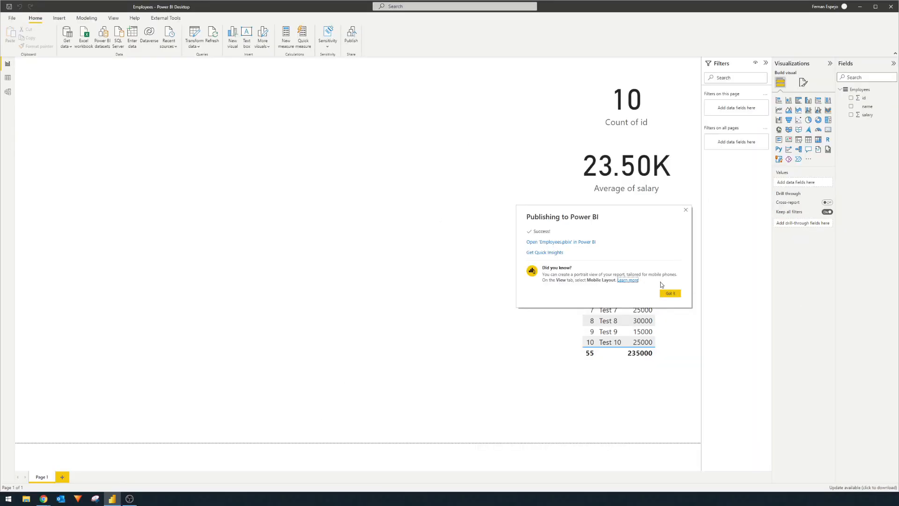
click(669, 294)
Switch to the Power BI service in Chrome, close the Test stage's deployment settings without saving the rule, and reload the pipeline page.
mouse_move(44, 499)
click(83, 485)
click(128, 8)
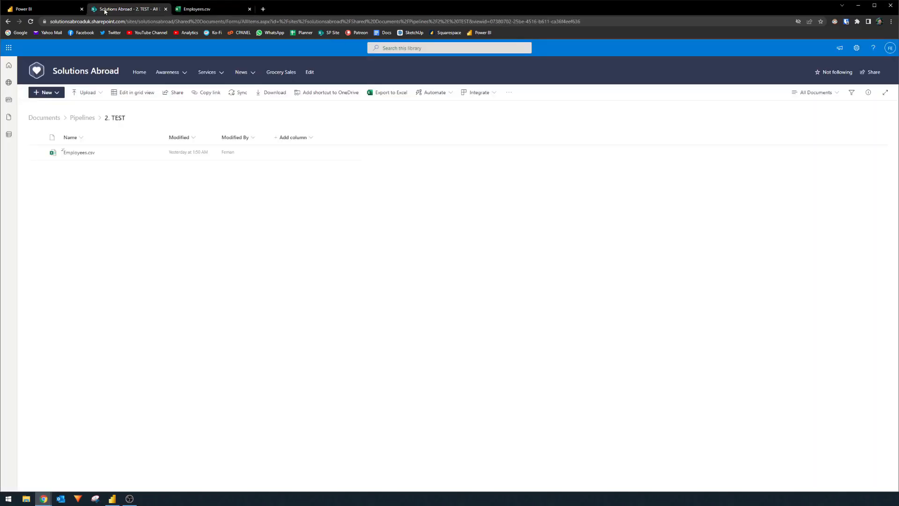
click(56, 11)
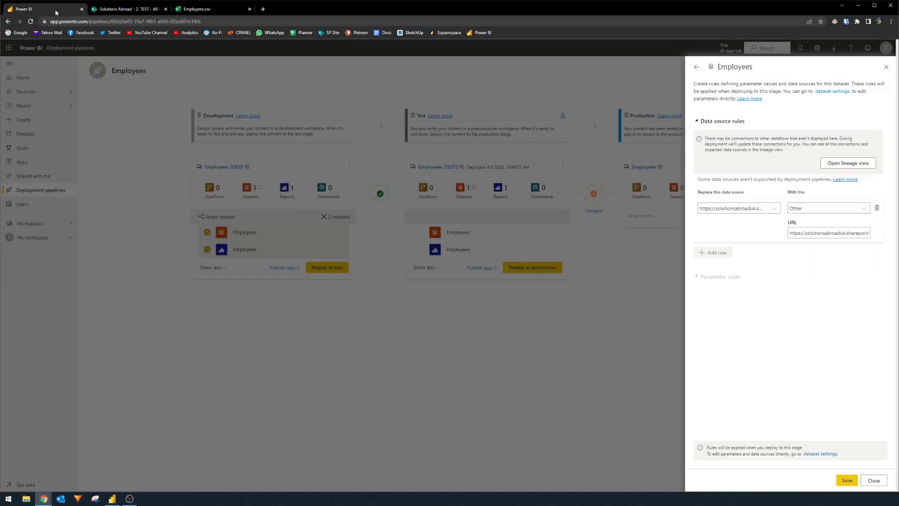
click(877, 480)
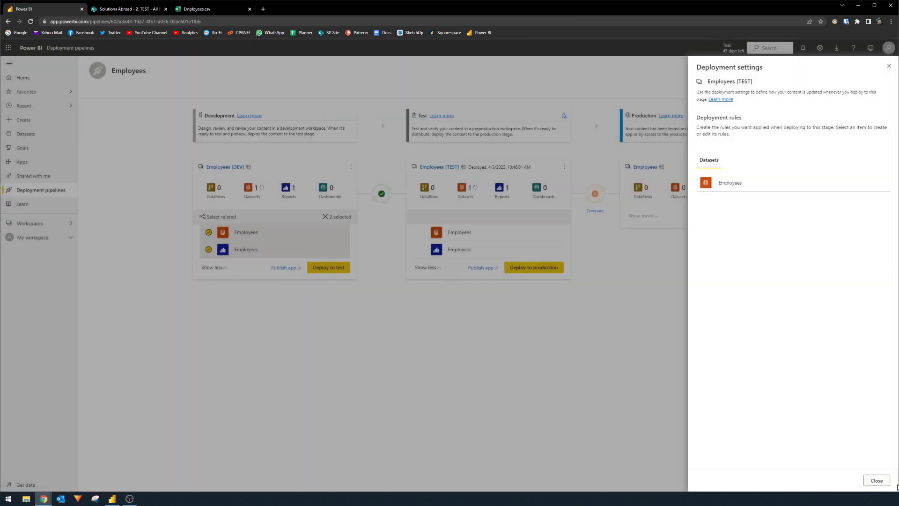
click(876, 481)
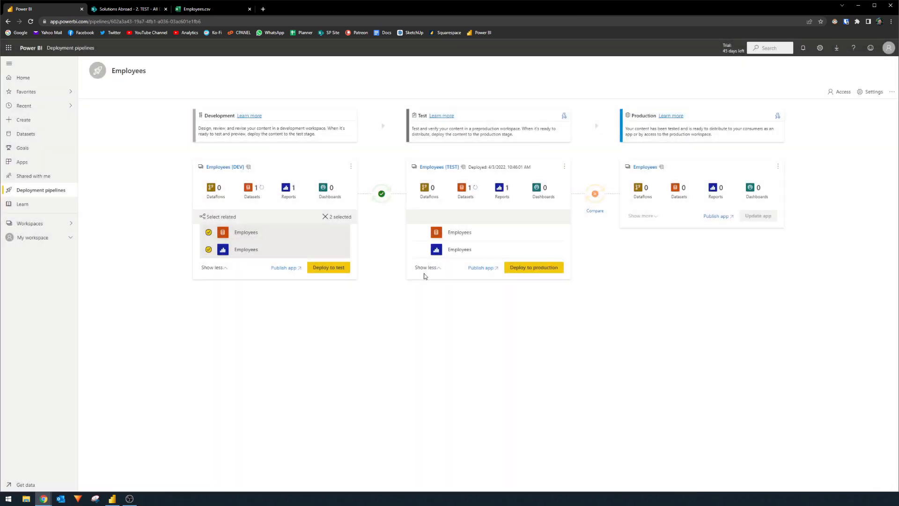
click(31, 22)
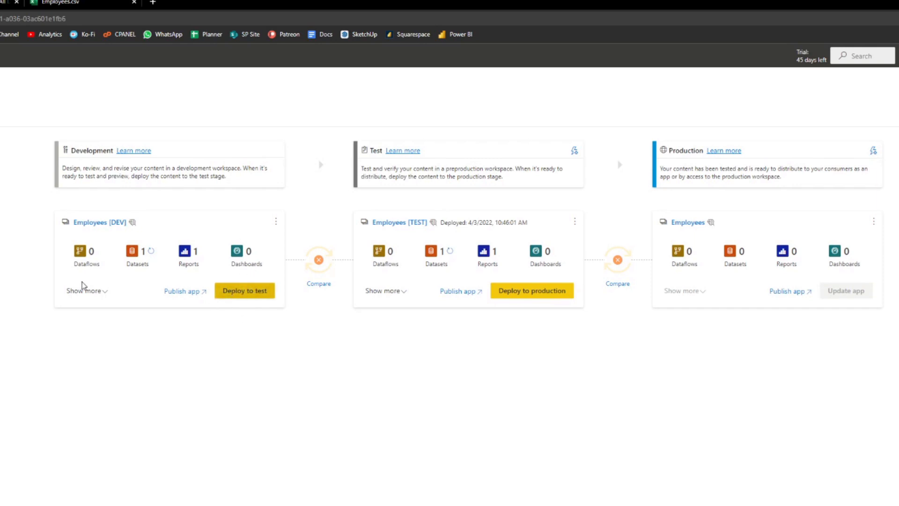
Deploy the Development content to Test, replacing the existing Employees dataset, and open the Test dataset's deployment rules.
click(235, 292)
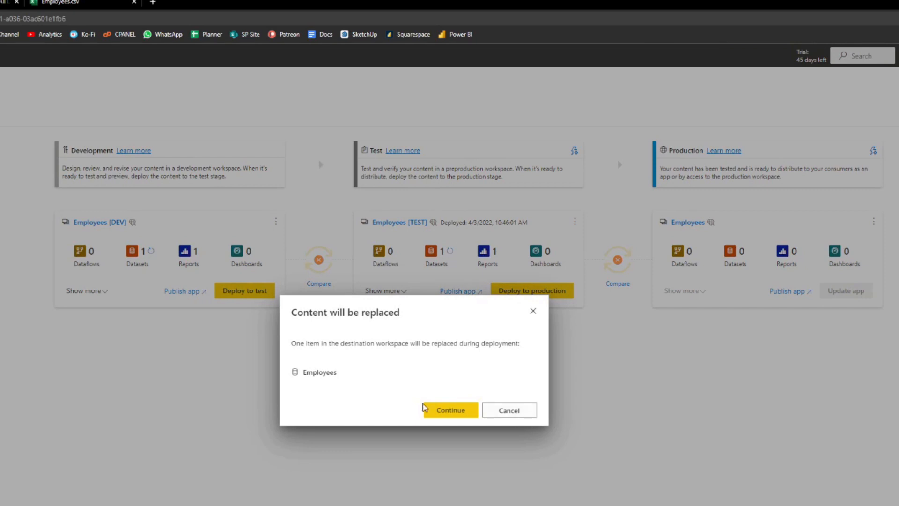
click(450, 412)
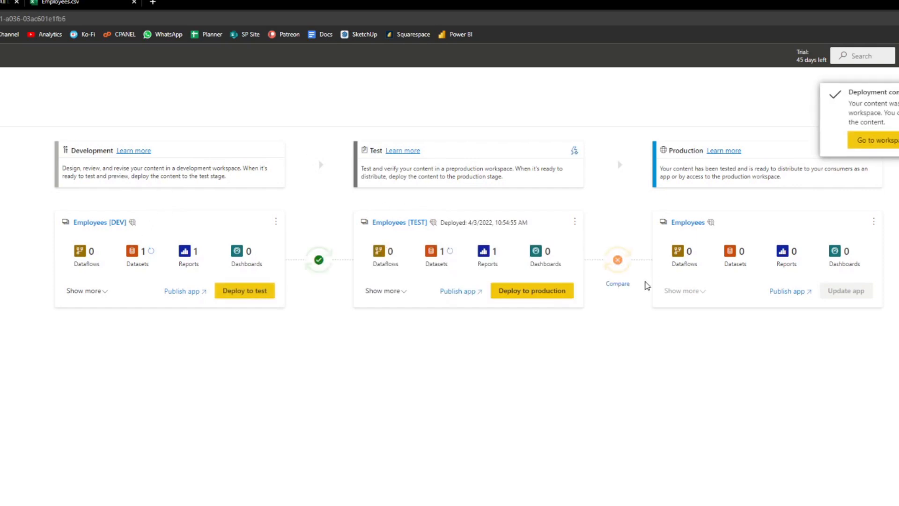
click(389, 292)
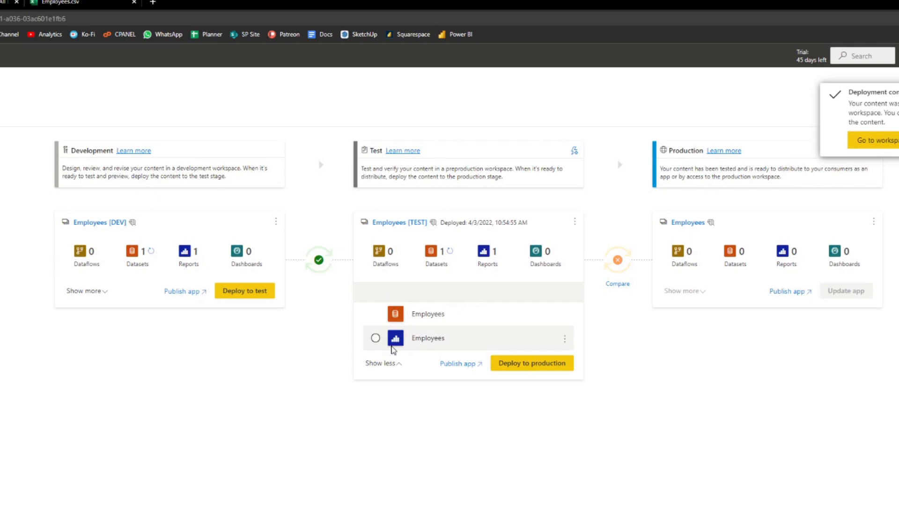
click(575, 152)
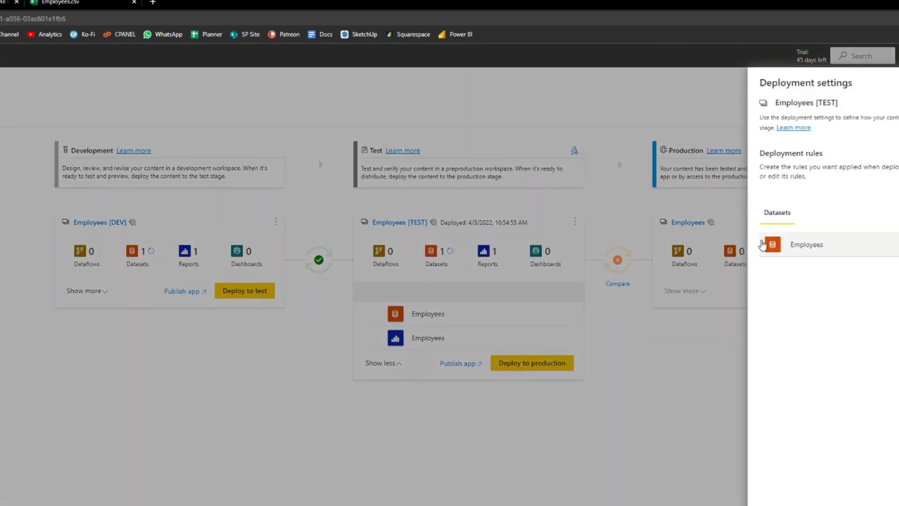
click(818, 247)
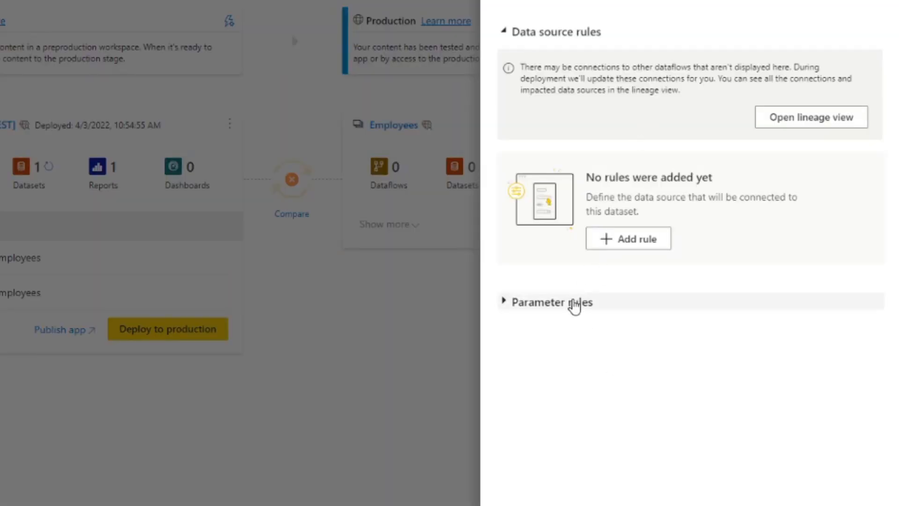
Add a parameter rule for the Test dataset that sets the end of the FolderPath URL to Pipelines/2. TEST/.
click(564, 303)
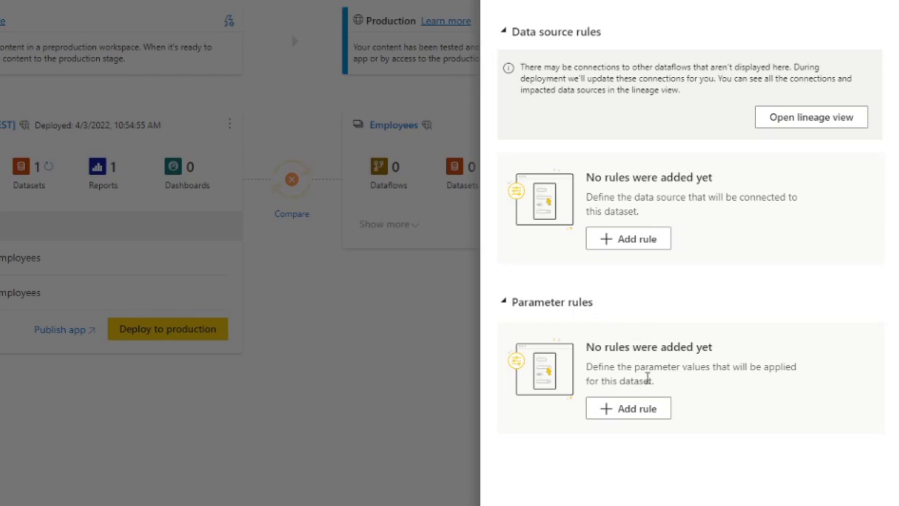
click(641, 412)
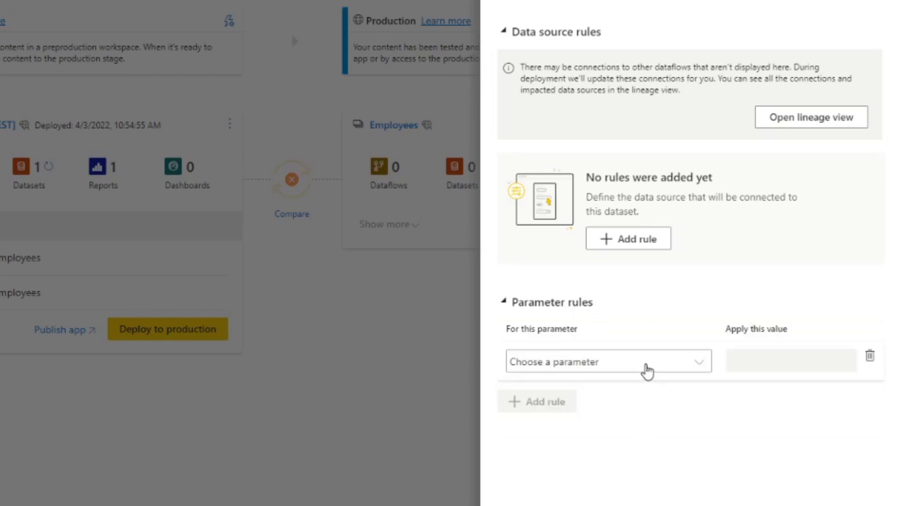
click(646, 369)
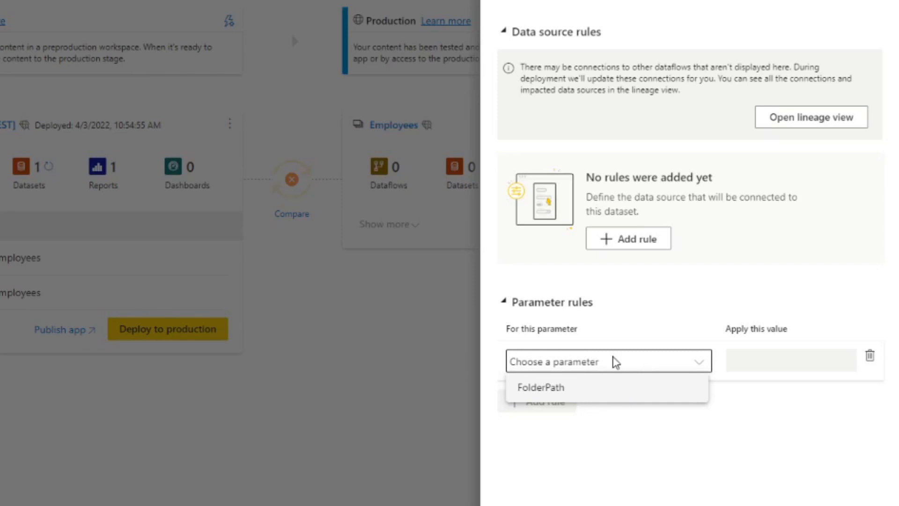
click(621, 398)
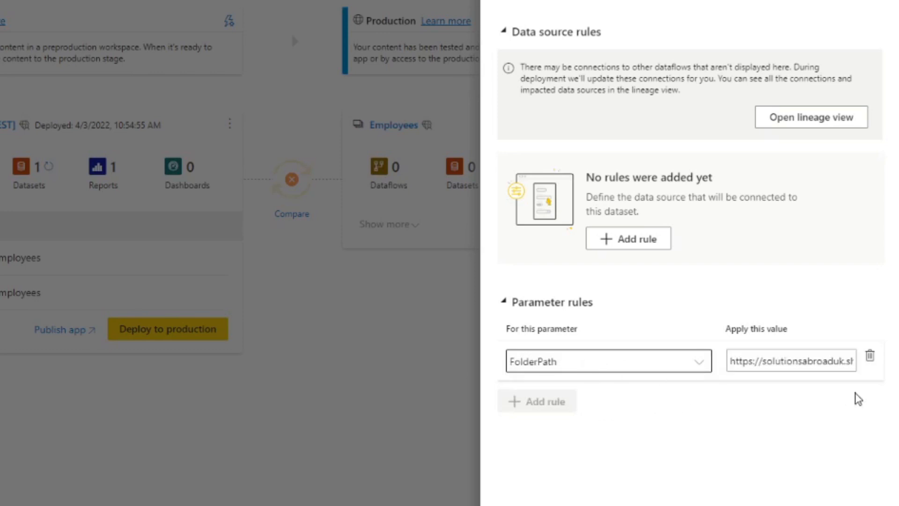
mouse_move(813, 362)
mouse_down()
mouse_move(897, 368)
mouse_move(815, 363)
mouse_up()
click(849, 361)
key(BackSpace)
text(2. TEST)
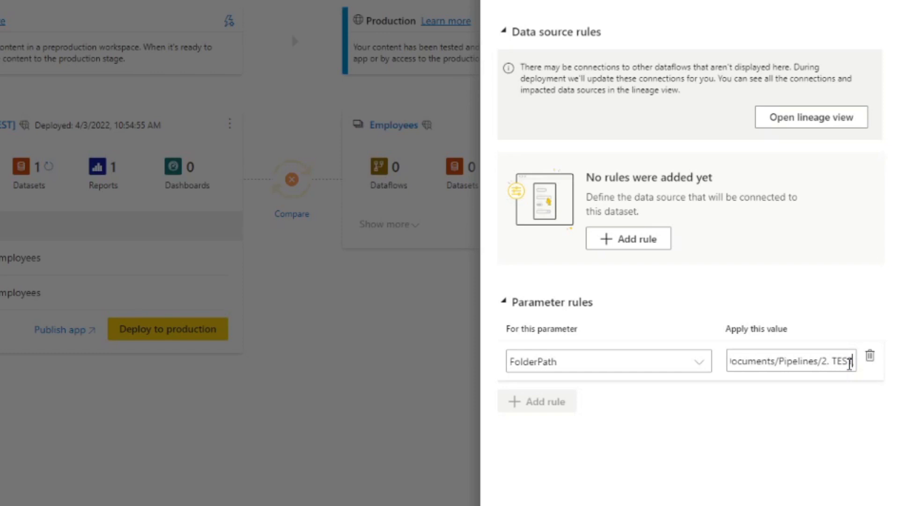
drag(828, 363, 867, 366)
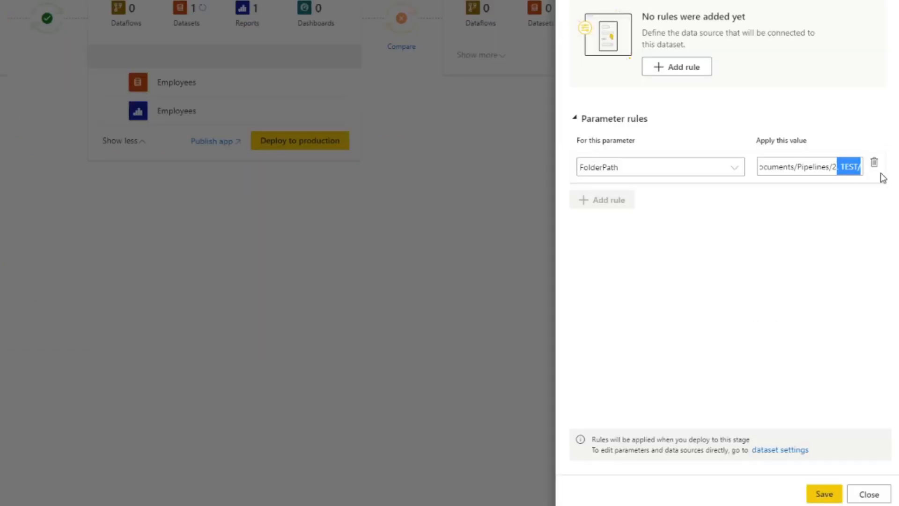
Check the 2. TEST folder under Pipelines in SharePoint, and save the Test stage's FolderPath rule.
click(851, 172)
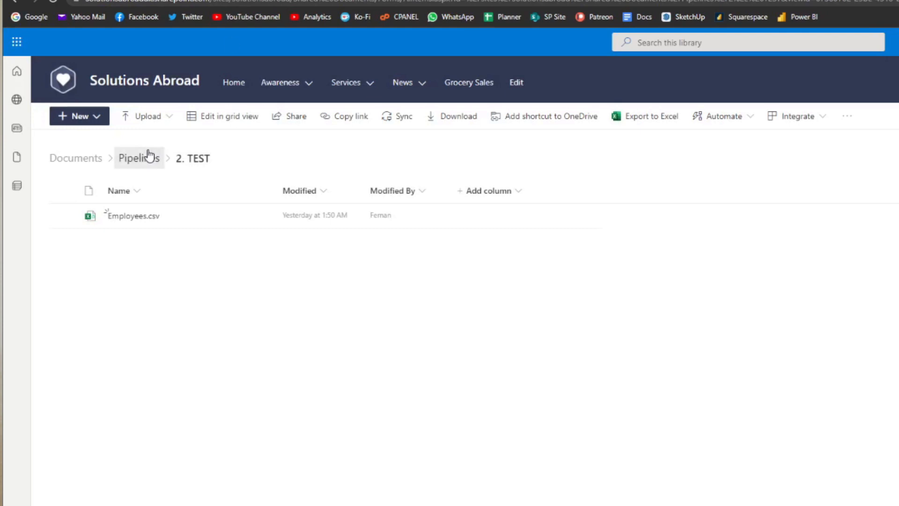
click(149, 157)
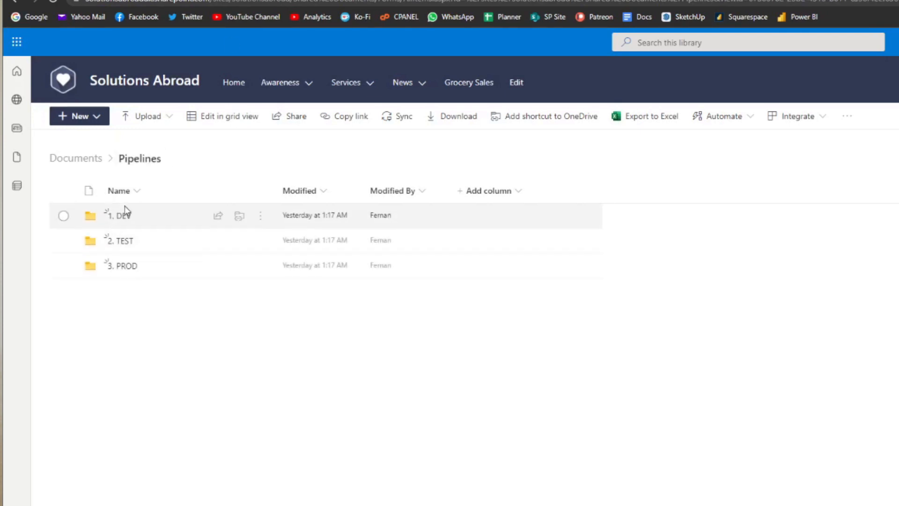
click(121, 241)
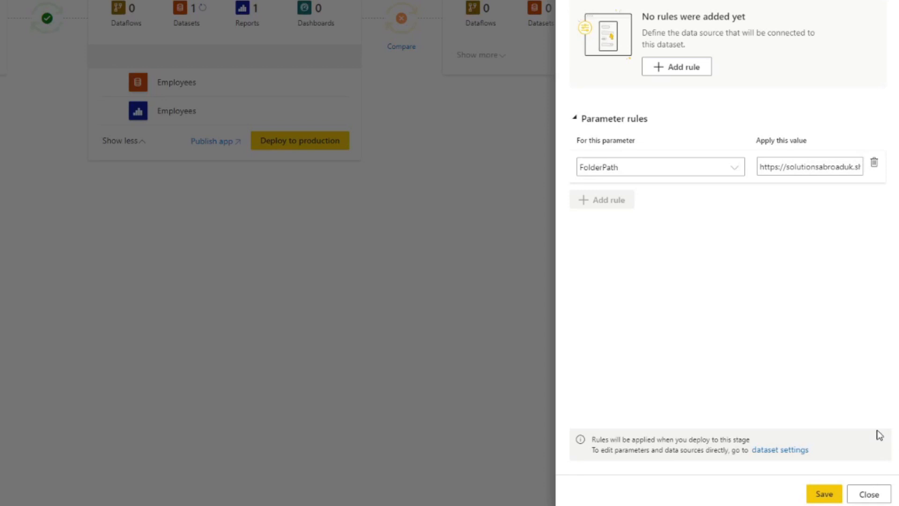
click(819, 495)
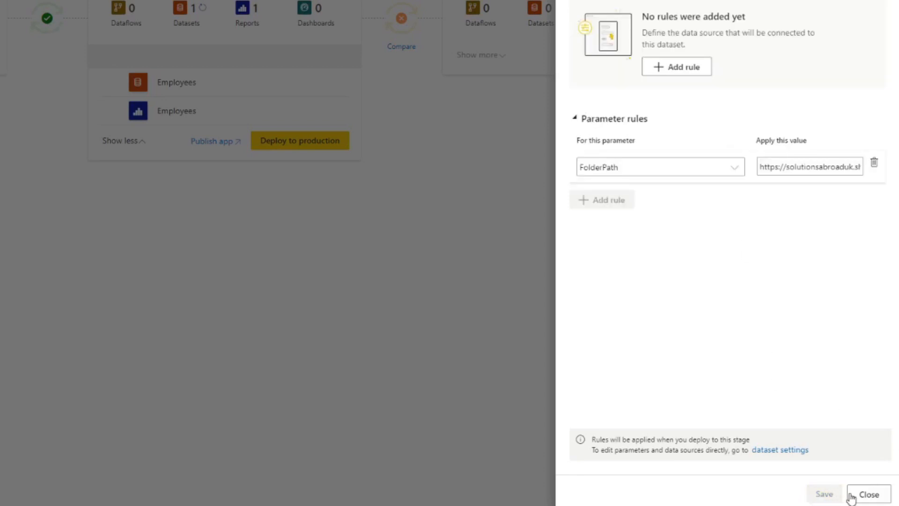
click(869, 495)
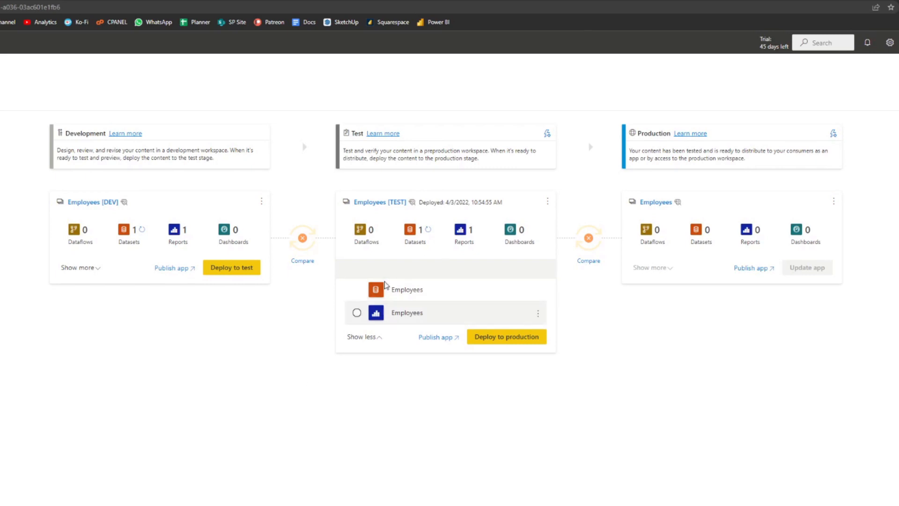
Redeploy the Development content to Test, replacing the Employees dataset, and refresh the Test dataset.
click(244, 268)
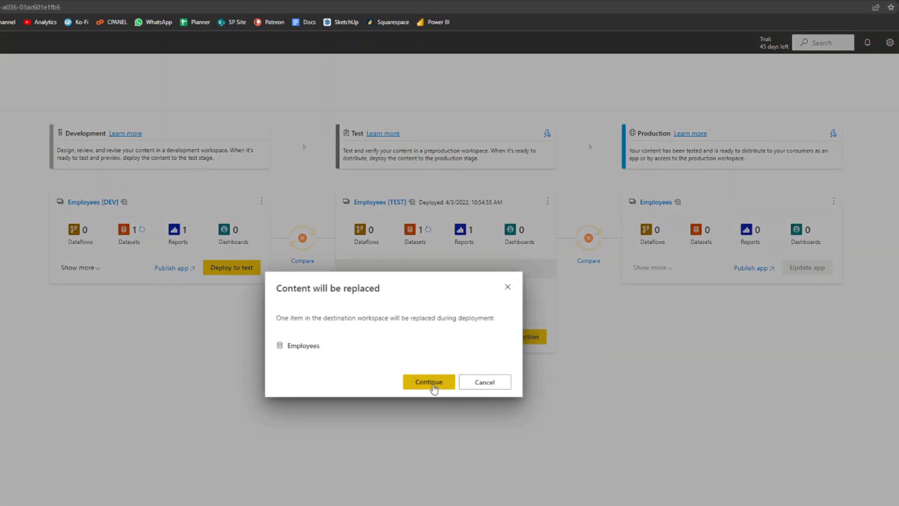
click(439, 383)
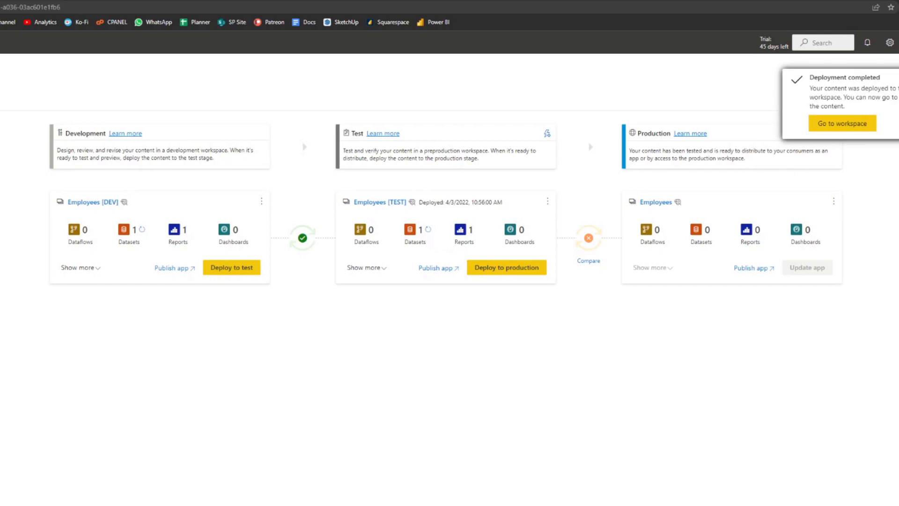
click(547, 202)
click(485, 204)
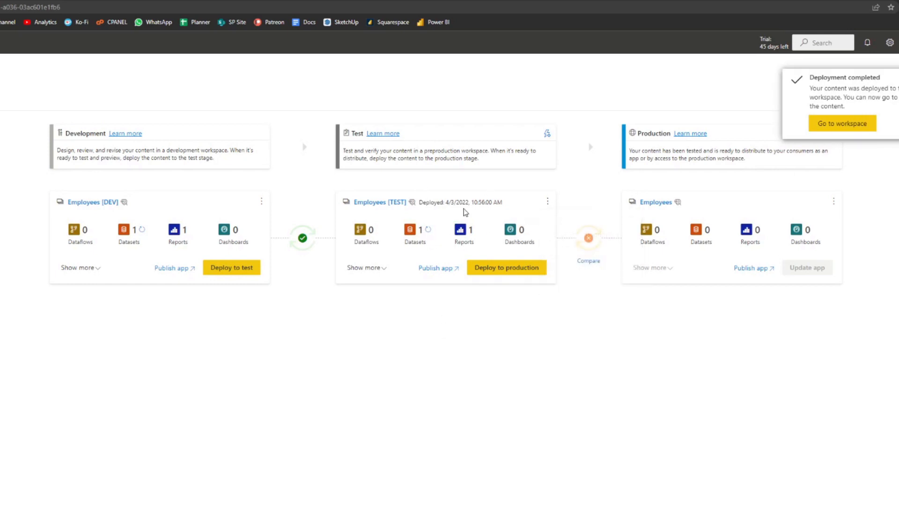
click(428, 231)
Compare the data in the Employees reports of the Test and Development stages.
click(368, 269)
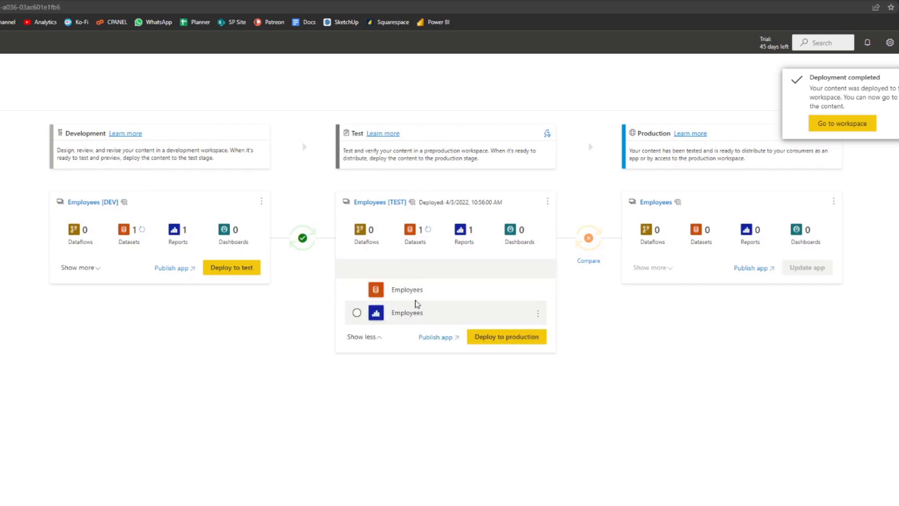
click(407, 313)
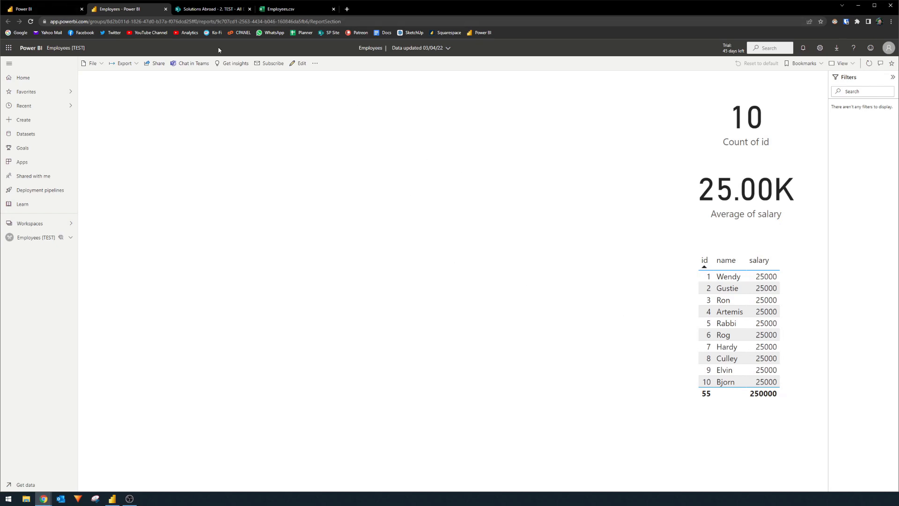
middle_click(147, 10)
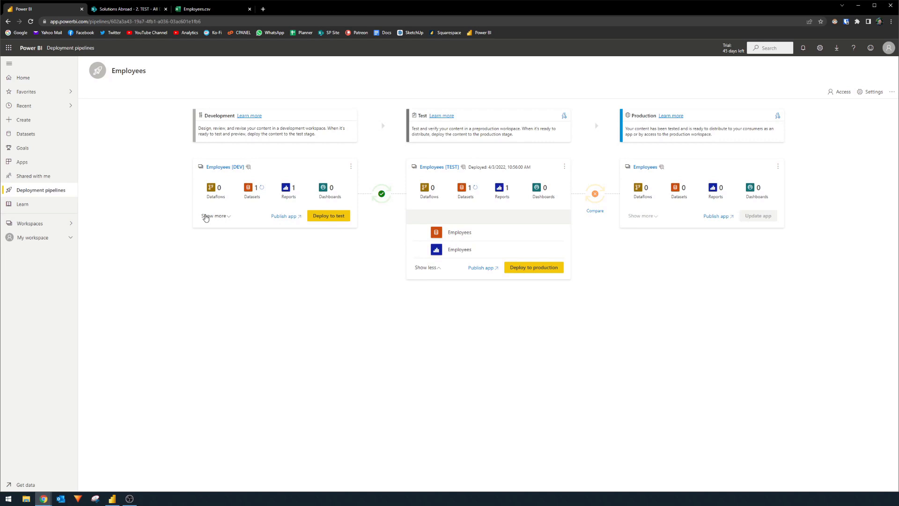
click(206, 216)
click(243, 250)
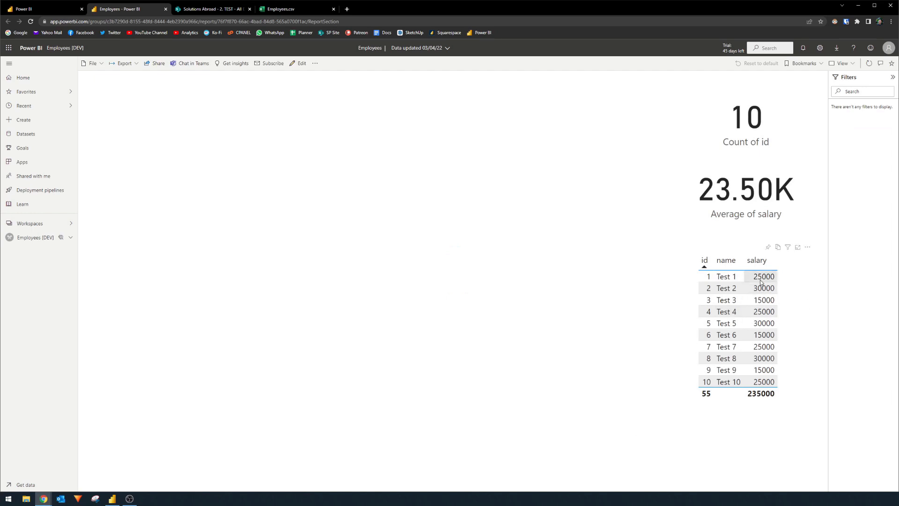
click(32, 9)
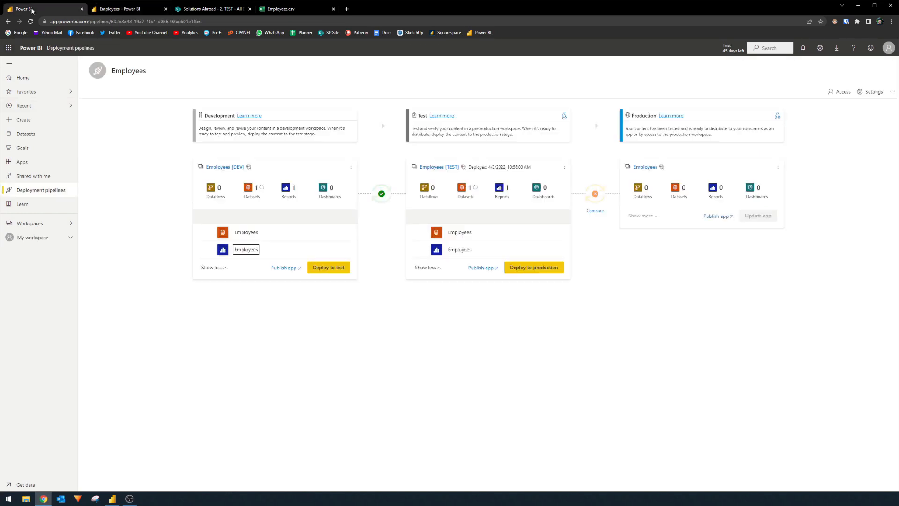
click(461, 249)
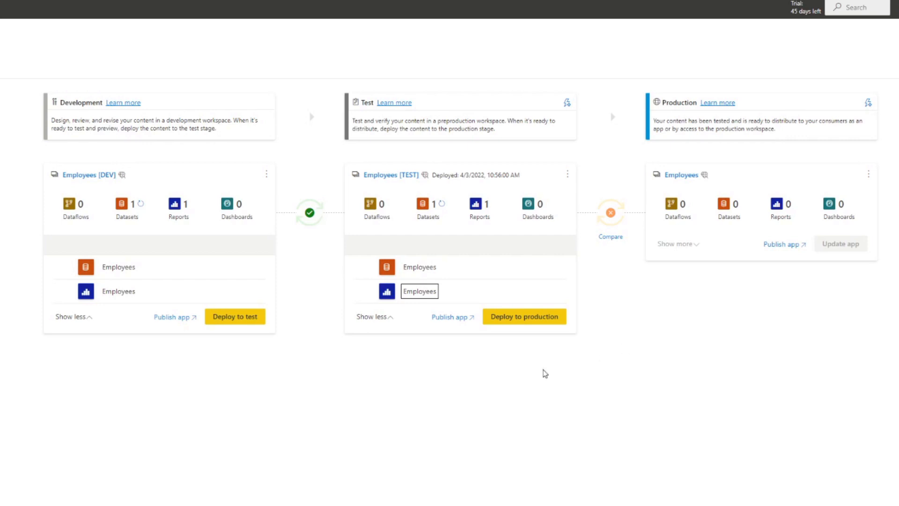
Deploy the Test content to Production and open the rule configuration of the Production stage's Employees dataset.
click(506, 317)
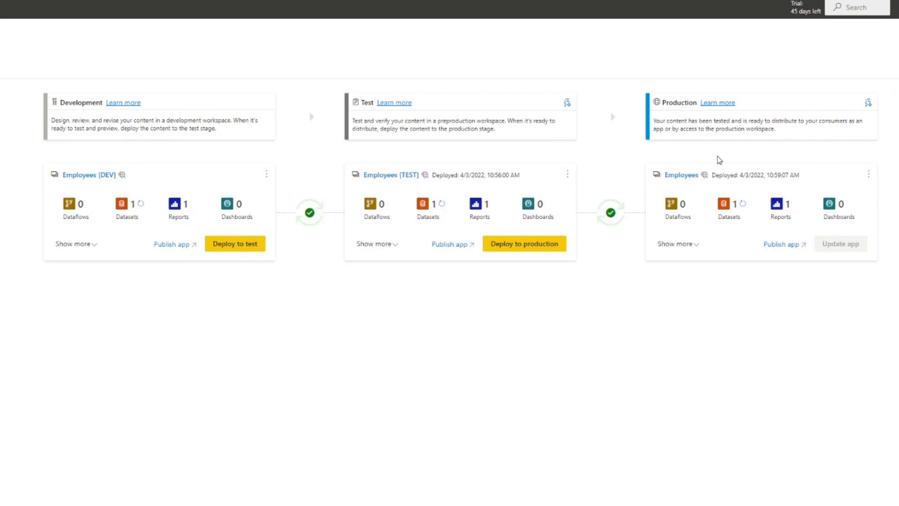
click(697, 245)
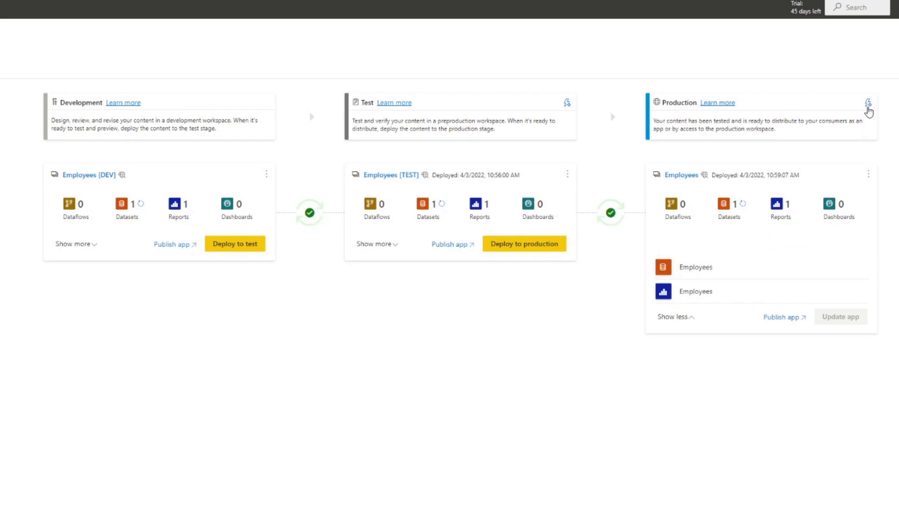
click(859, 269)
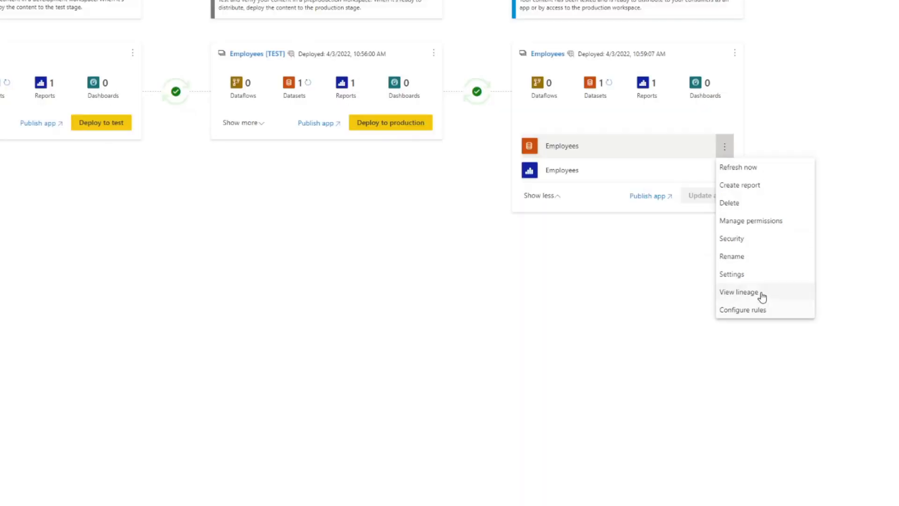
click(751, 314)
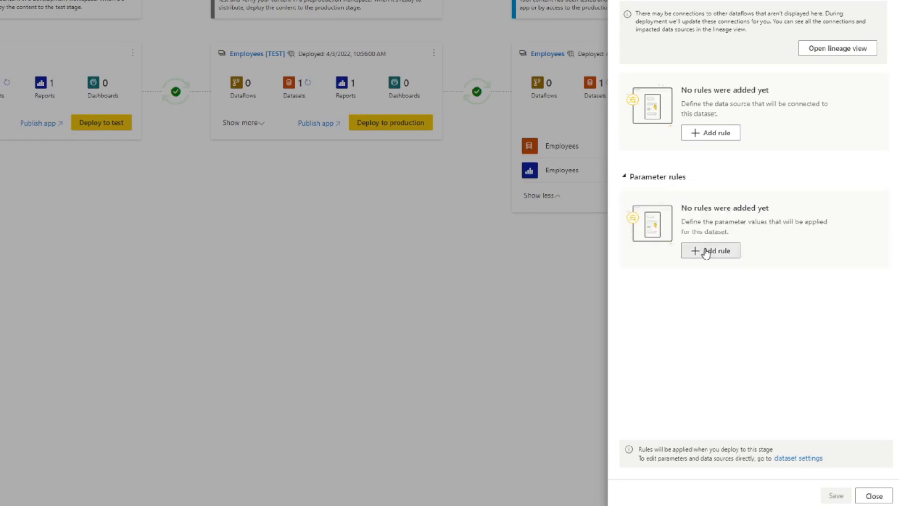
Add and save a parameter rule for the Production dataset, setting the end of the FolderPath URL to Pipelines/3. PROD/.
click(704, 251)
click(712, 222)
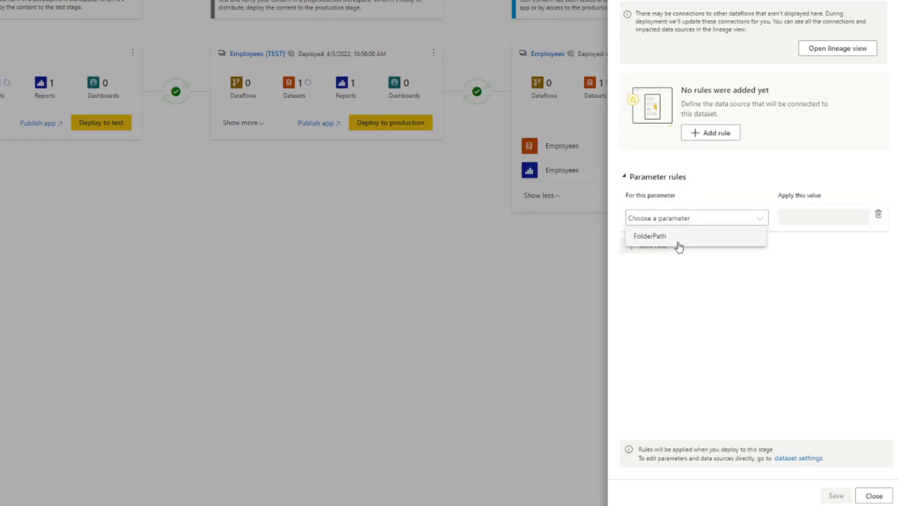
click(676, 238)
drag(787, 218, 879, 219)
click(837, 220)
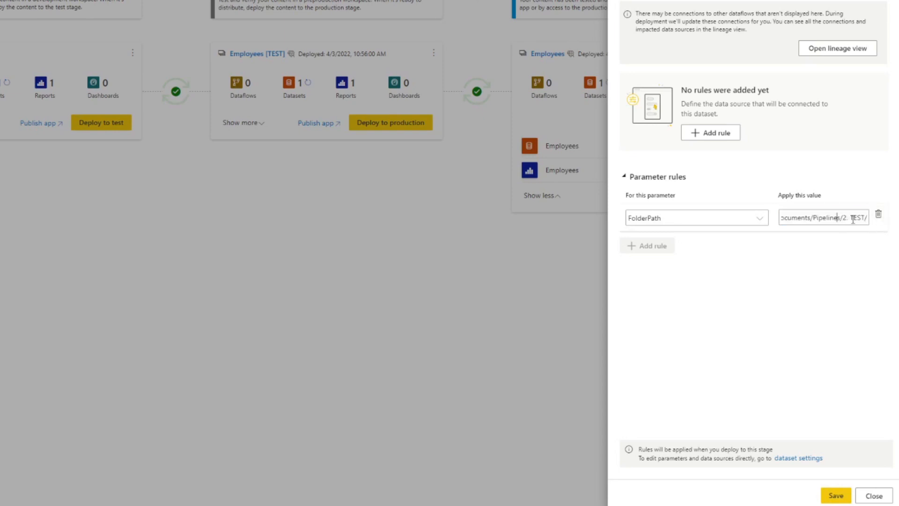
text(3)
double_click(856, 218)
text(PROD)
click(836, 496)
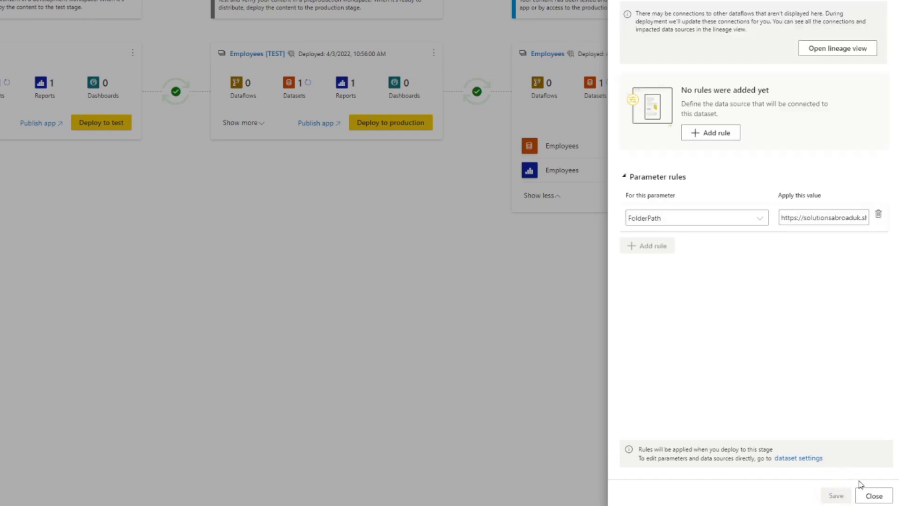
click(870, 494)
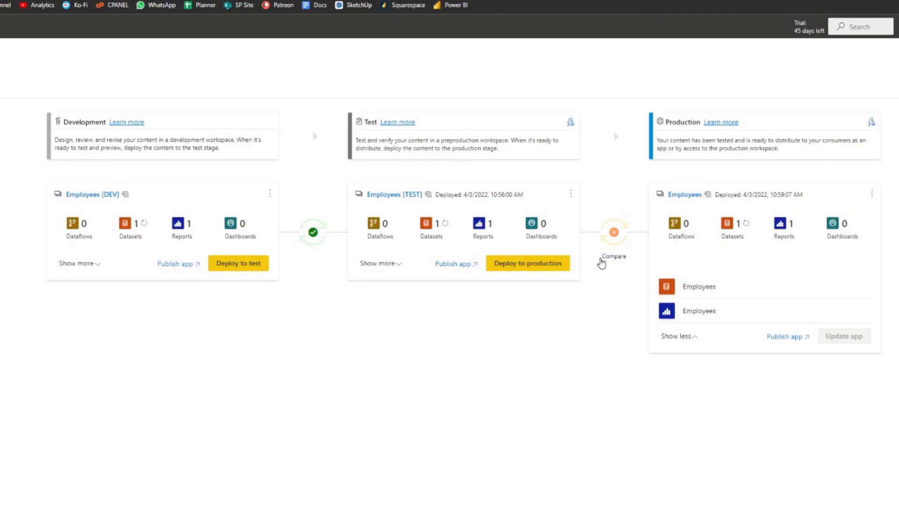
Redeploy the Test content to Production, replacing the Employees dataset, and open the Production stage's Employees report.
click(558, 265)
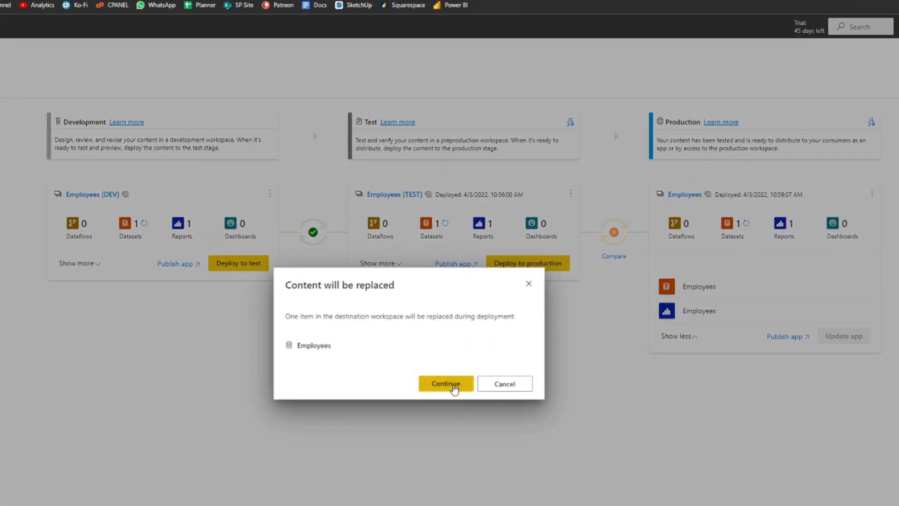
click(452, 386)
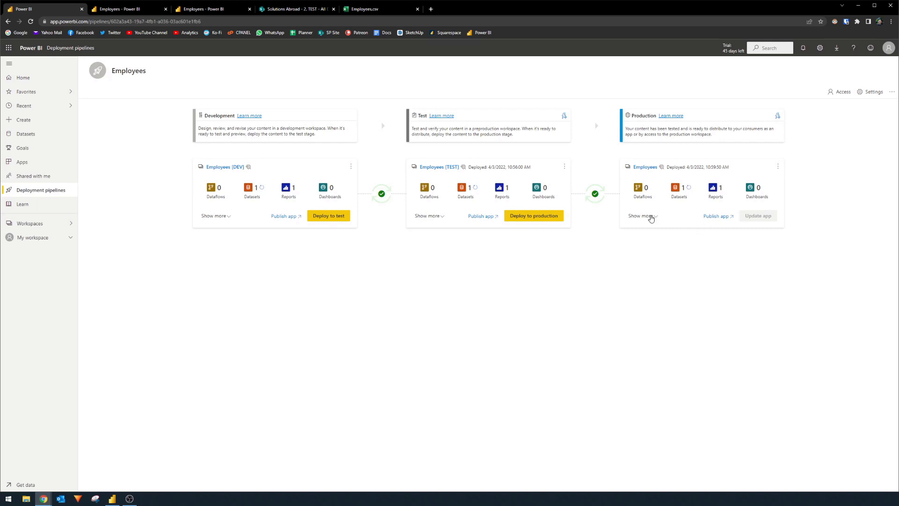
click(649, 217)
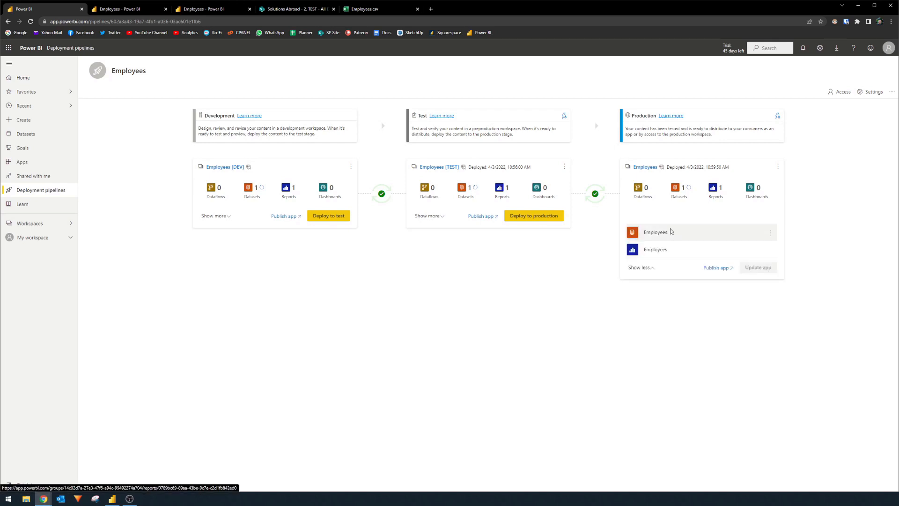
click(655, 250)
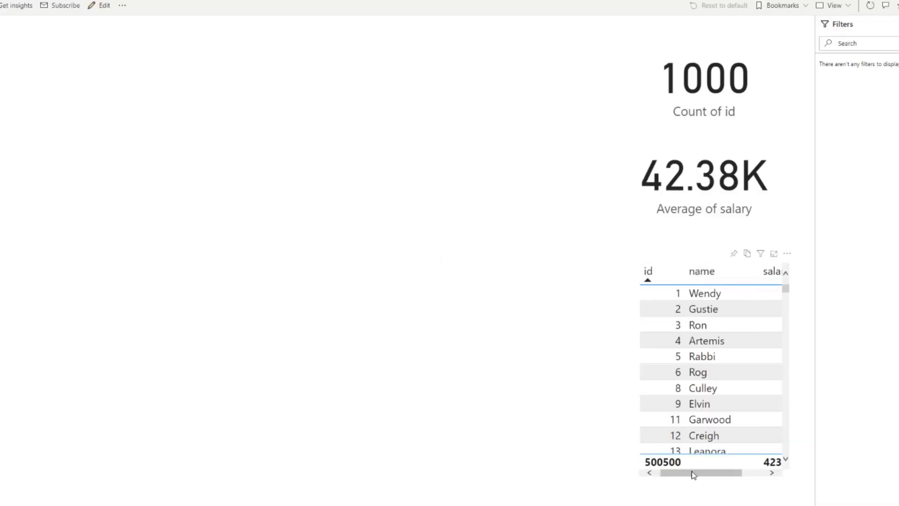
Examine the employee names and salaries in the Production report's table.
drag(695, 476, 743, 477)
scroll(734, 416, down, 5)
scroll(734, 416, down, 7)
scroll(756, 379, down, 8)
scroll(756, 378, up, 9)
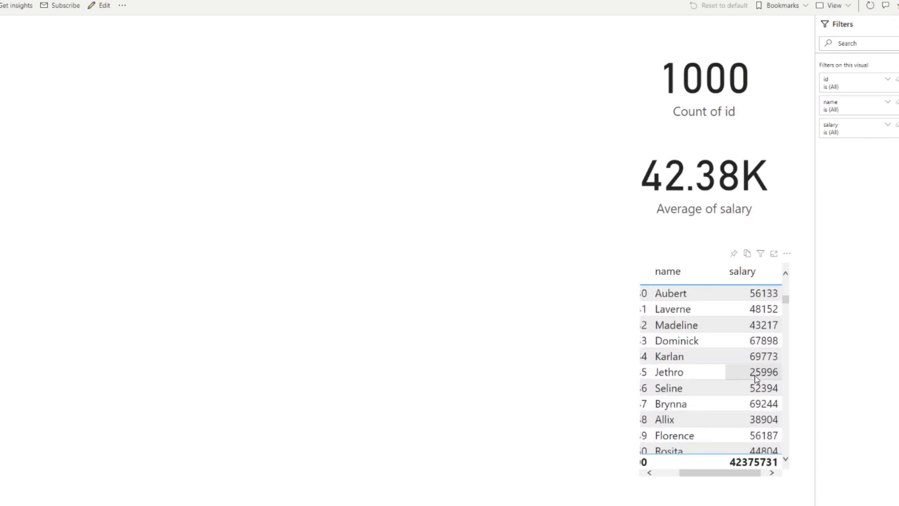